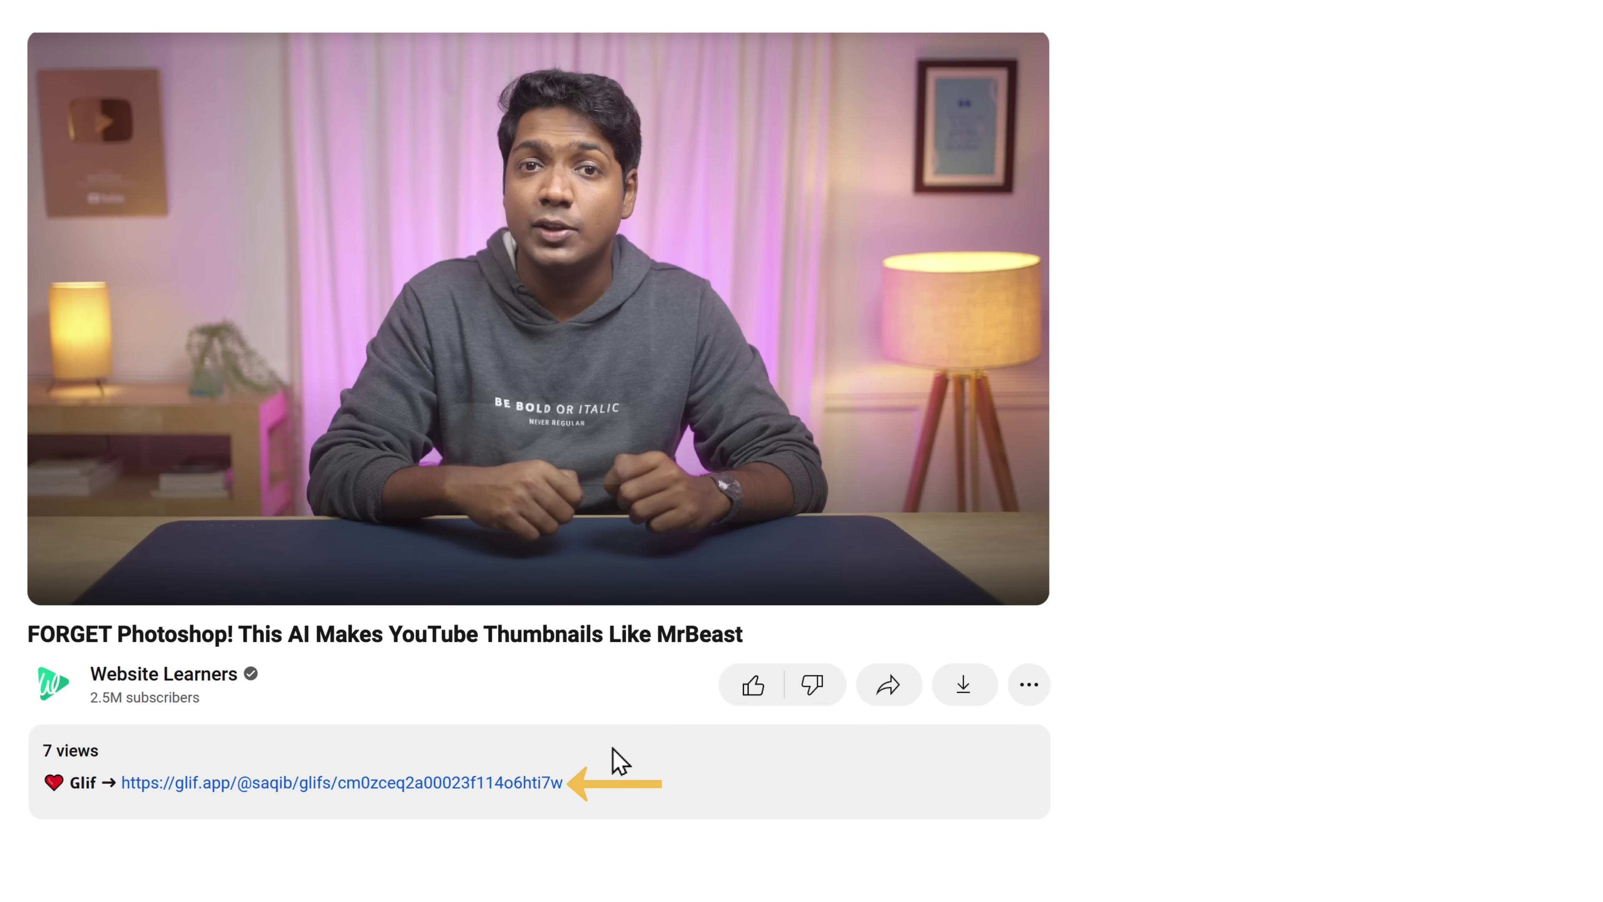
Open the YouTube Thumbnail Maker glif and sign in with a Google account
click(378, 784)
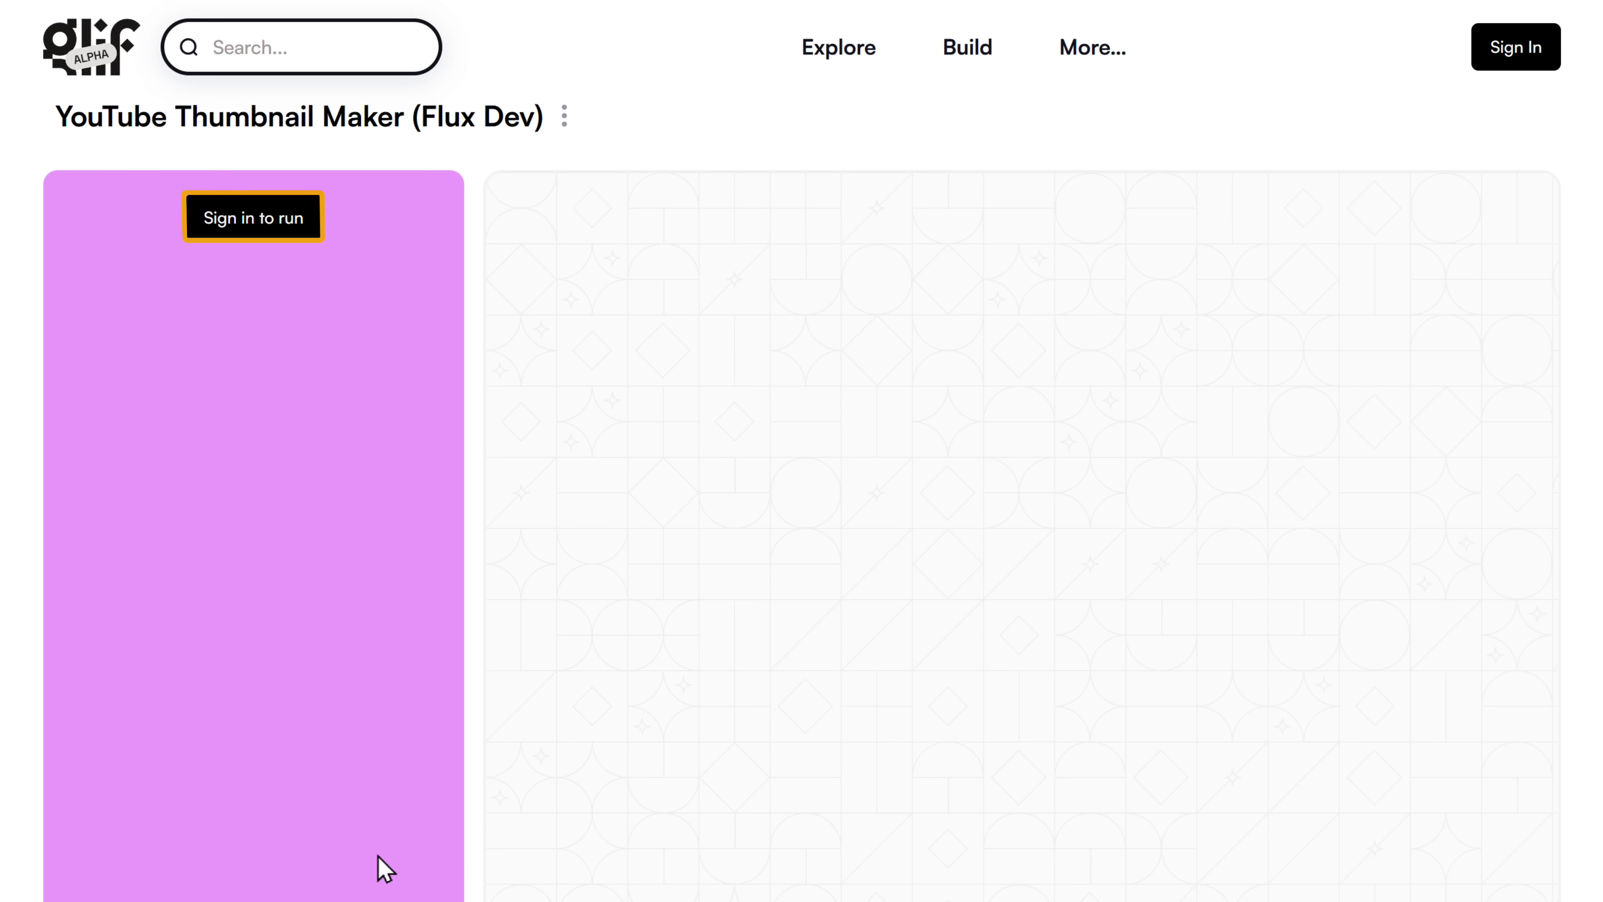
click(228, 225)
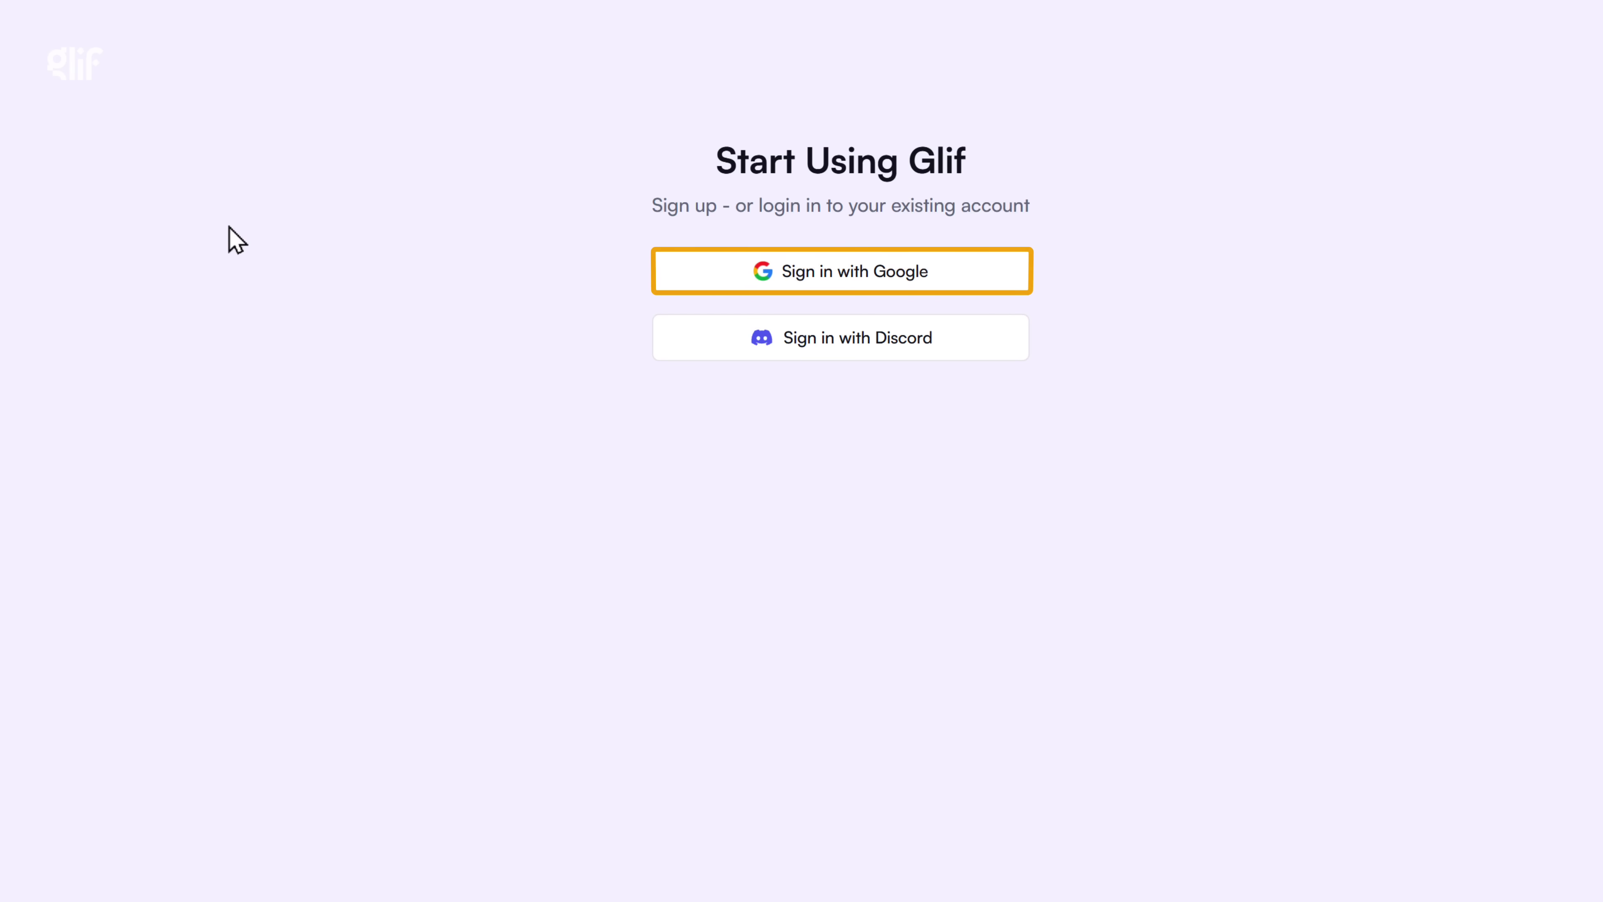
click(850, 278)
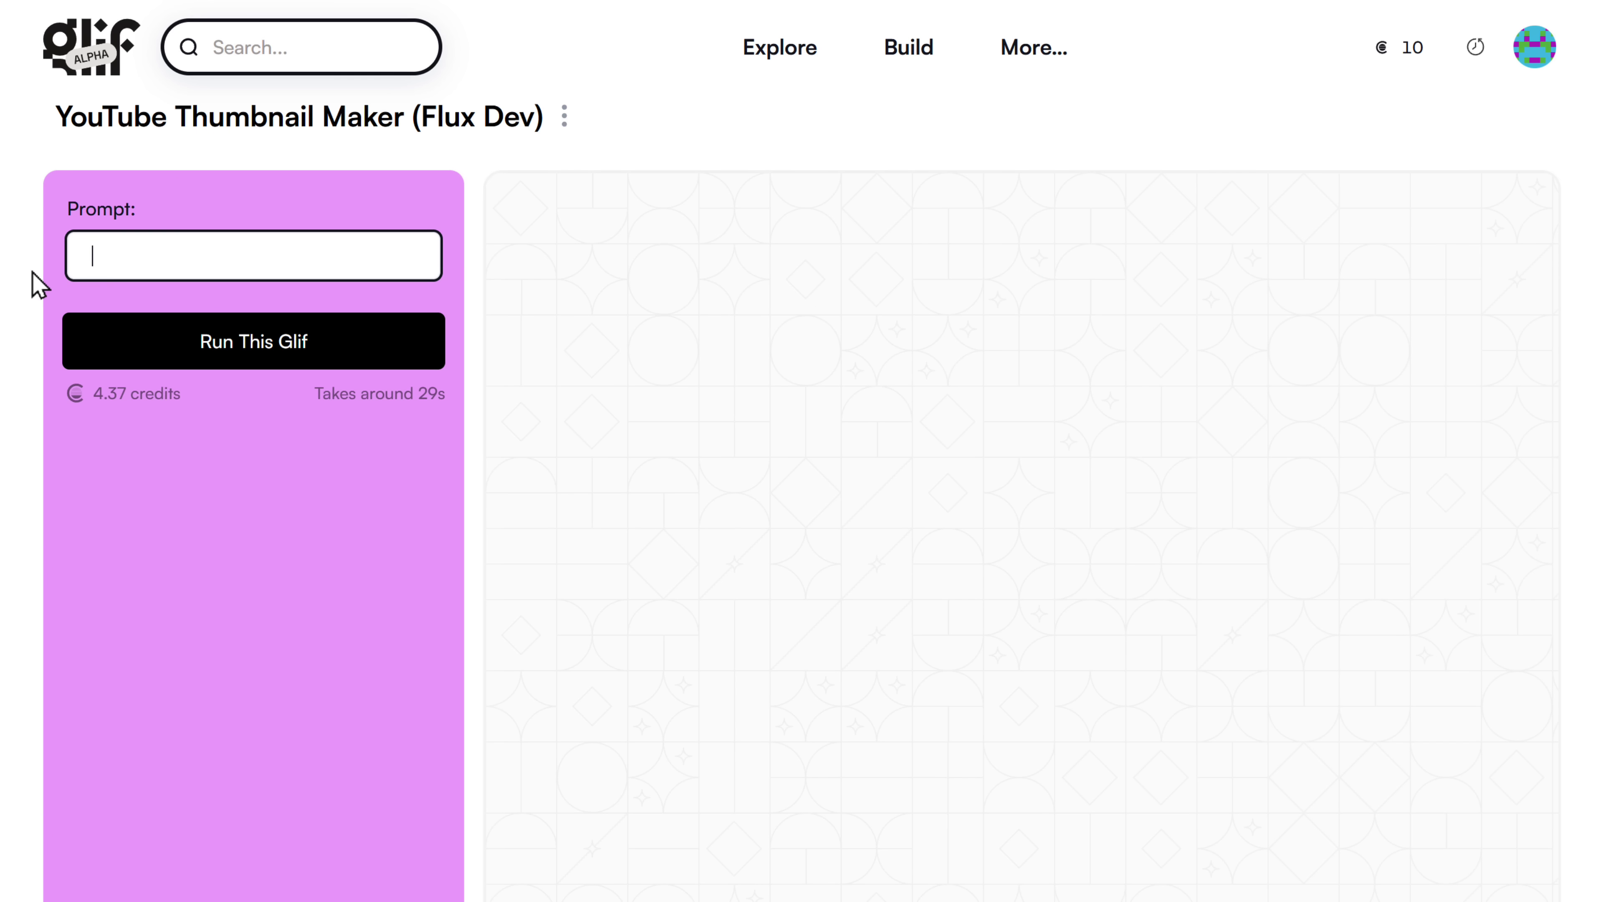
Generate a 7 DAYS jungle thumbnail from 'Can I Survive 7 Days Alone in the Jungle?' and download it
text(le?)
key(Tab)
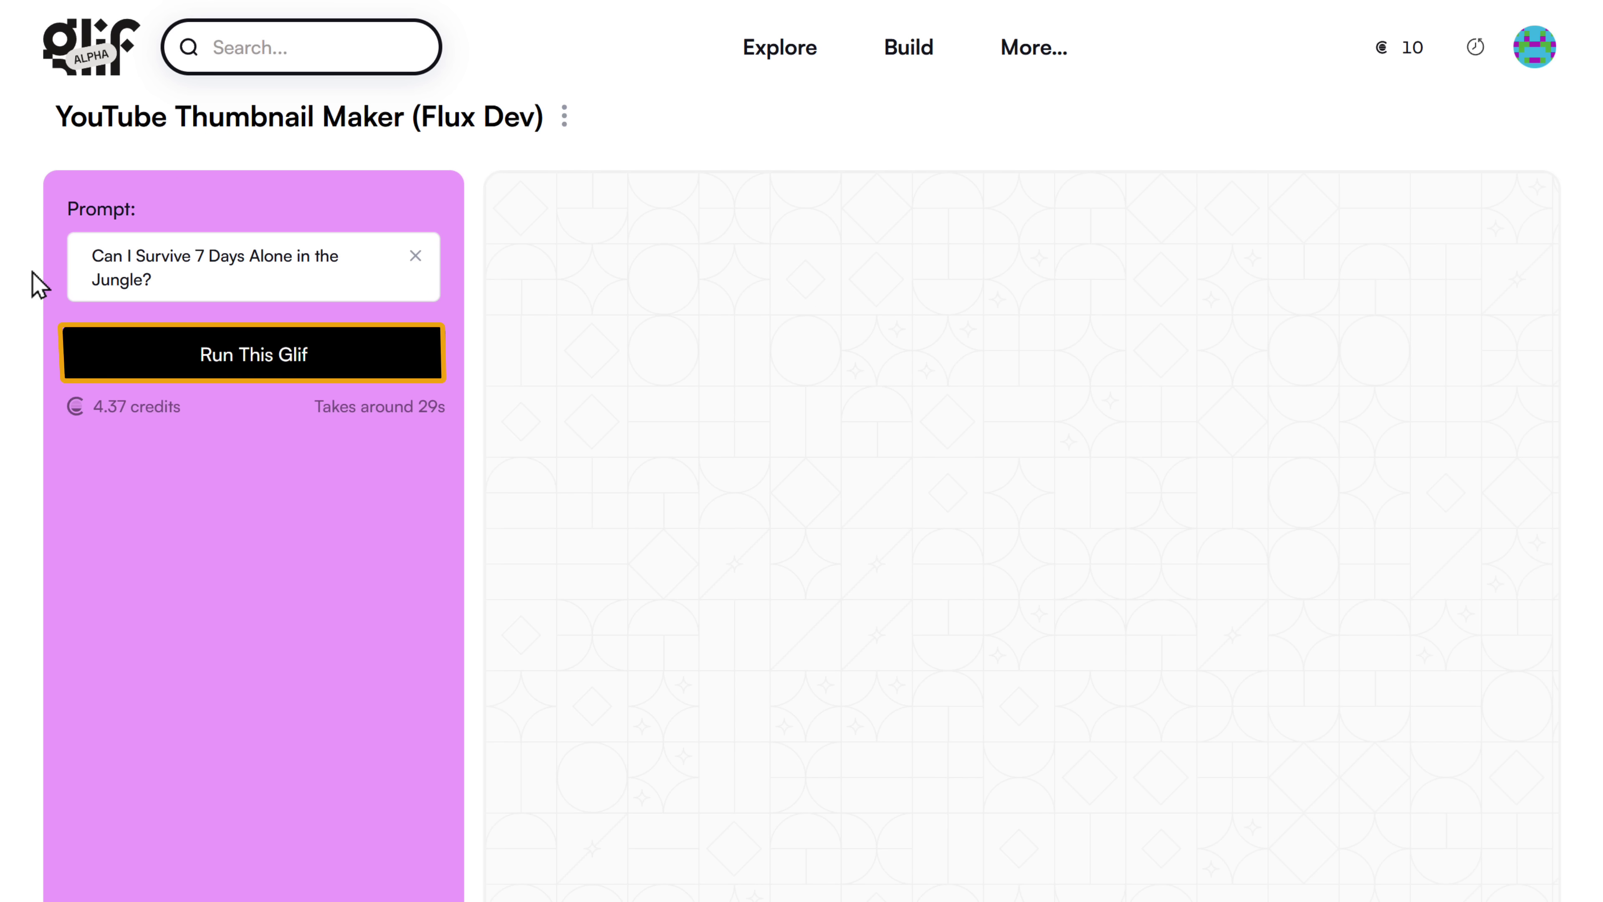
click(263, 373)
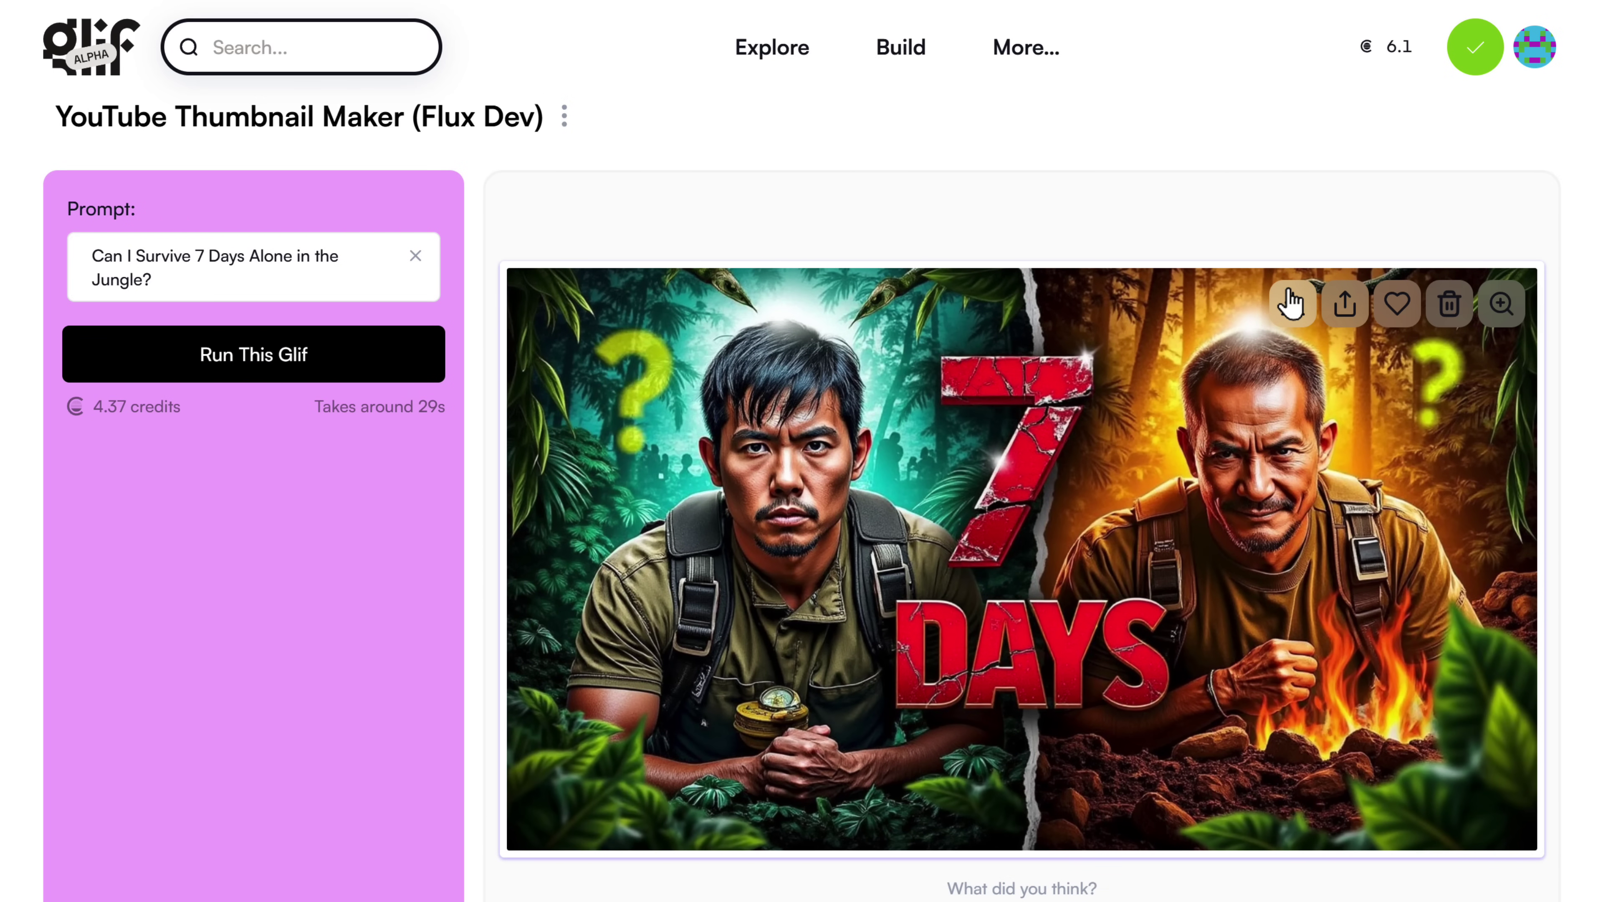
click(1290, 303)
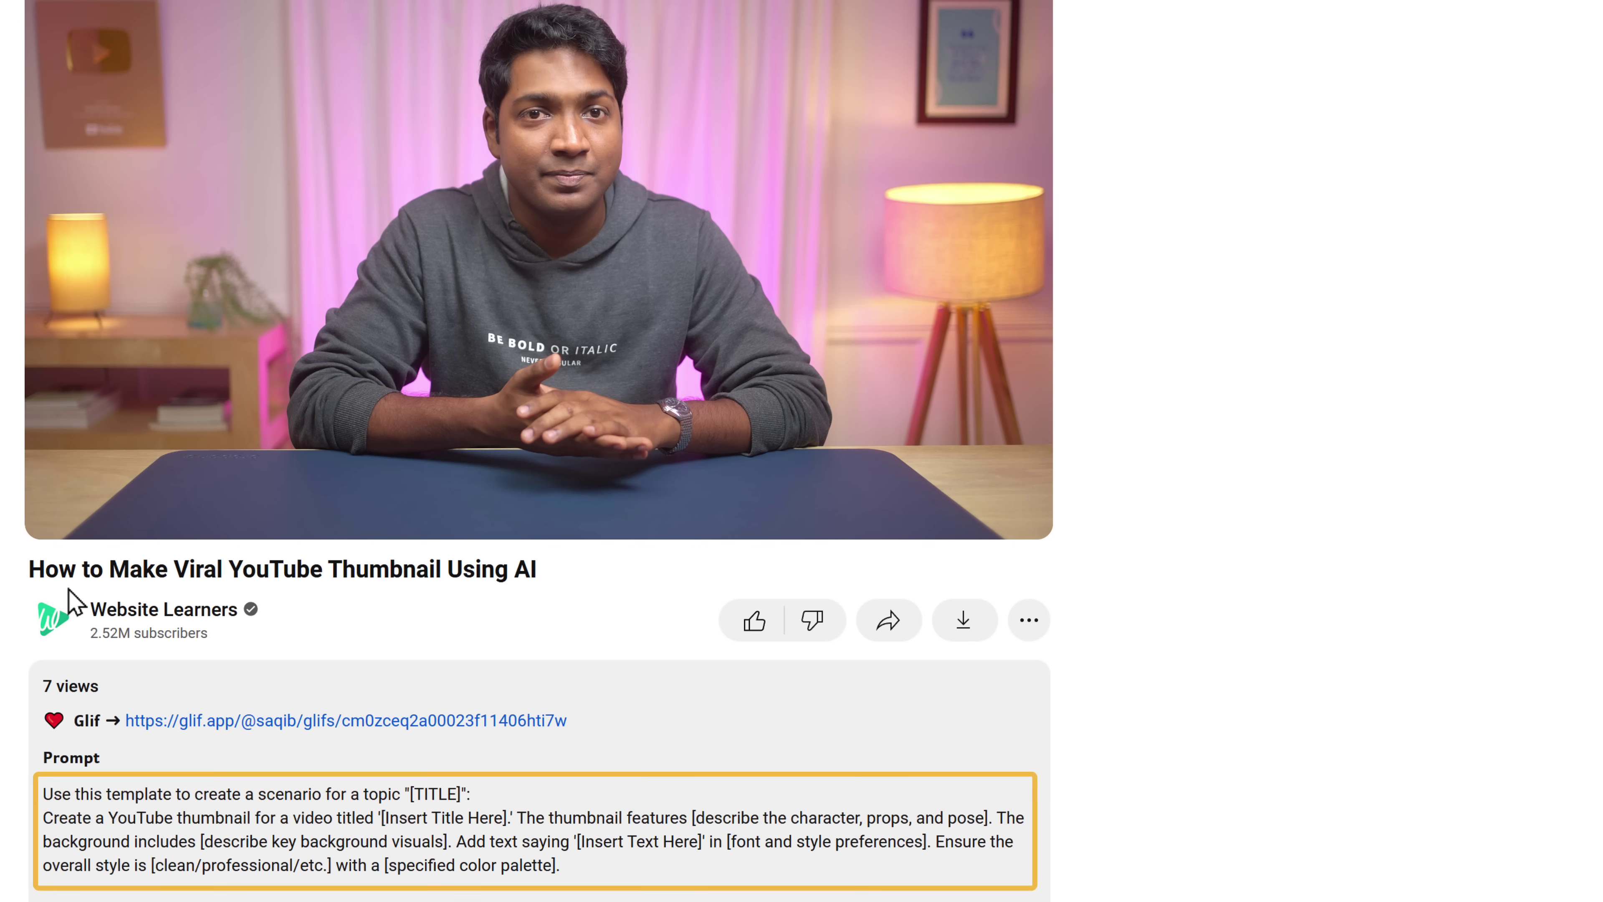
Copy the full thumbnail prompt template text from the video description
drag(43, 789, 560, 867)
key(ctrl+c)
right_click(560, 874)
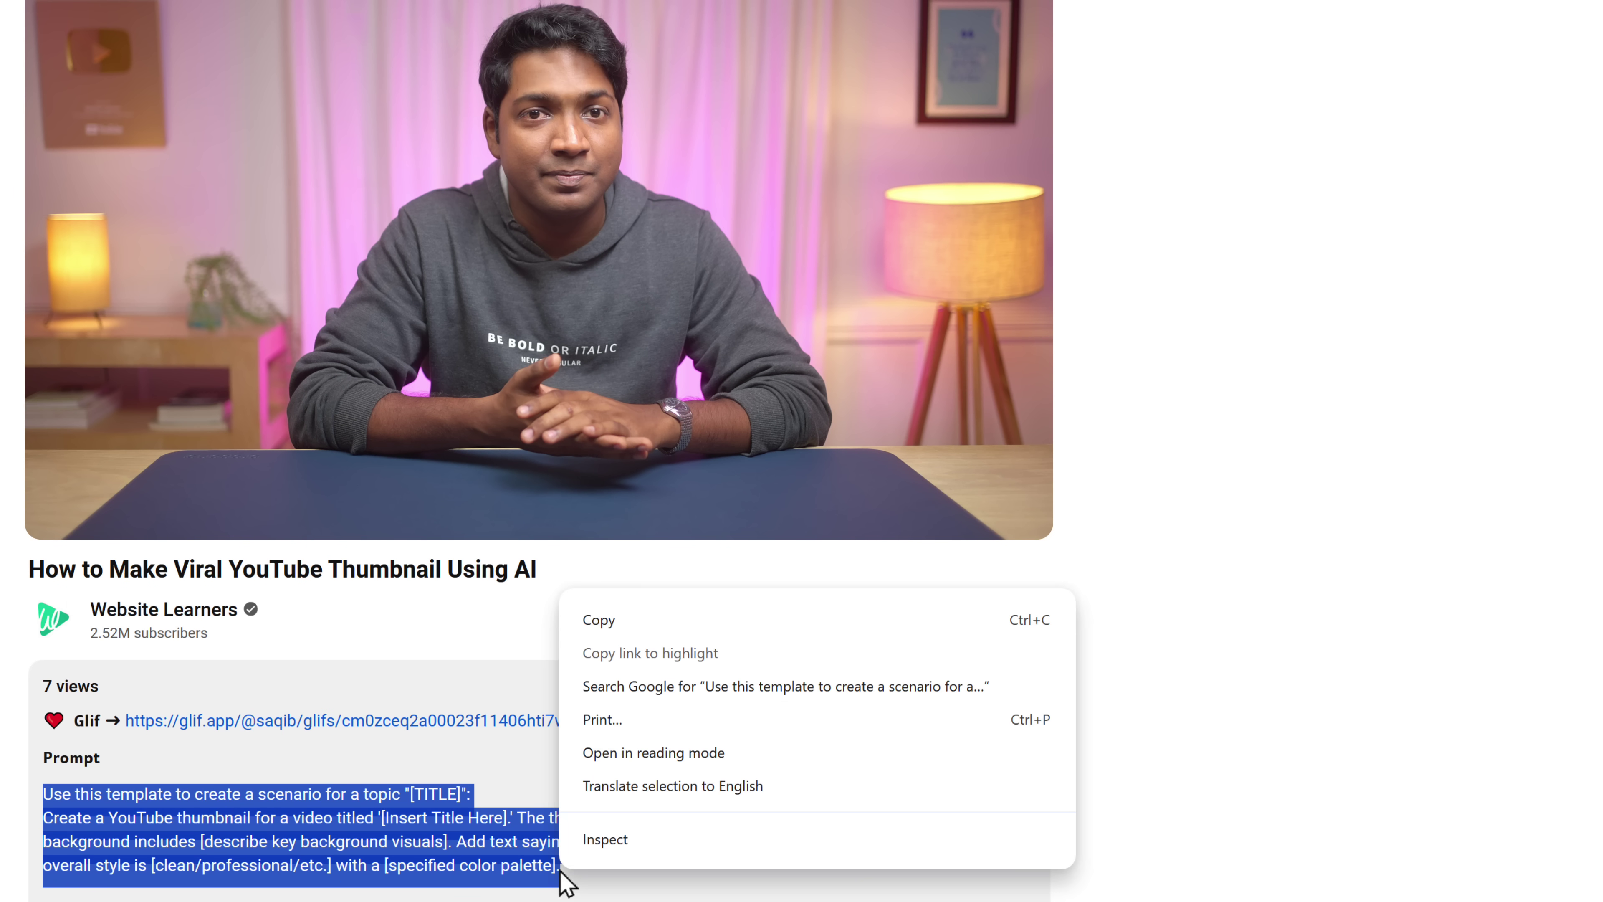
click(600, 624)
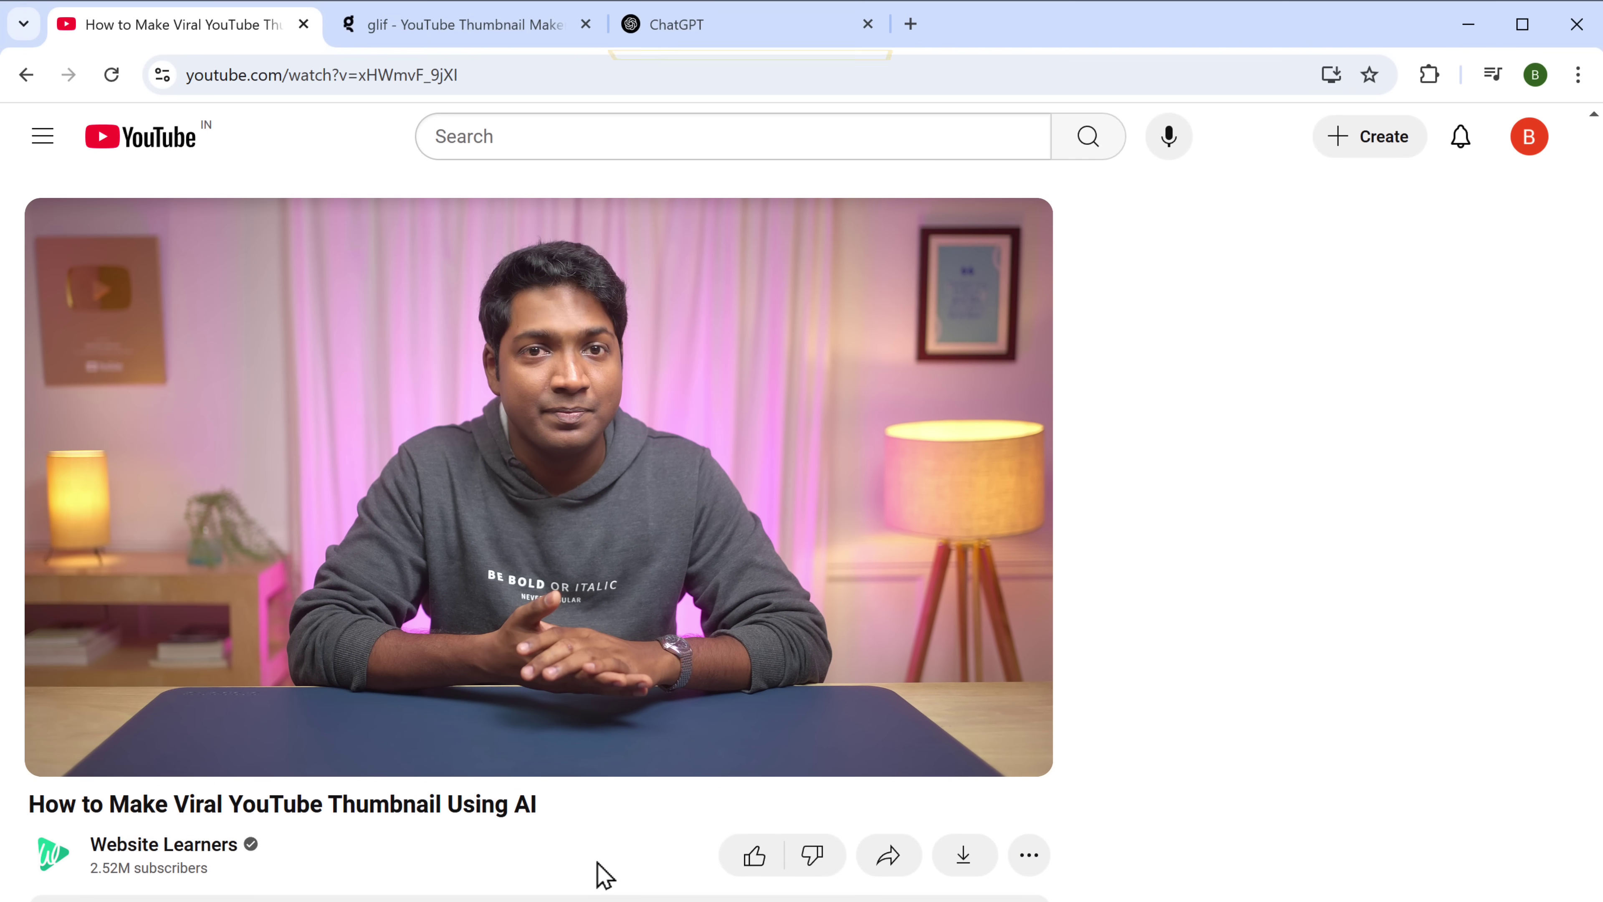
Have ChatGPT fill the template for 'Hiking to the Most Isolated Village in the Himalayas' and copy its reply
click(666, 25)
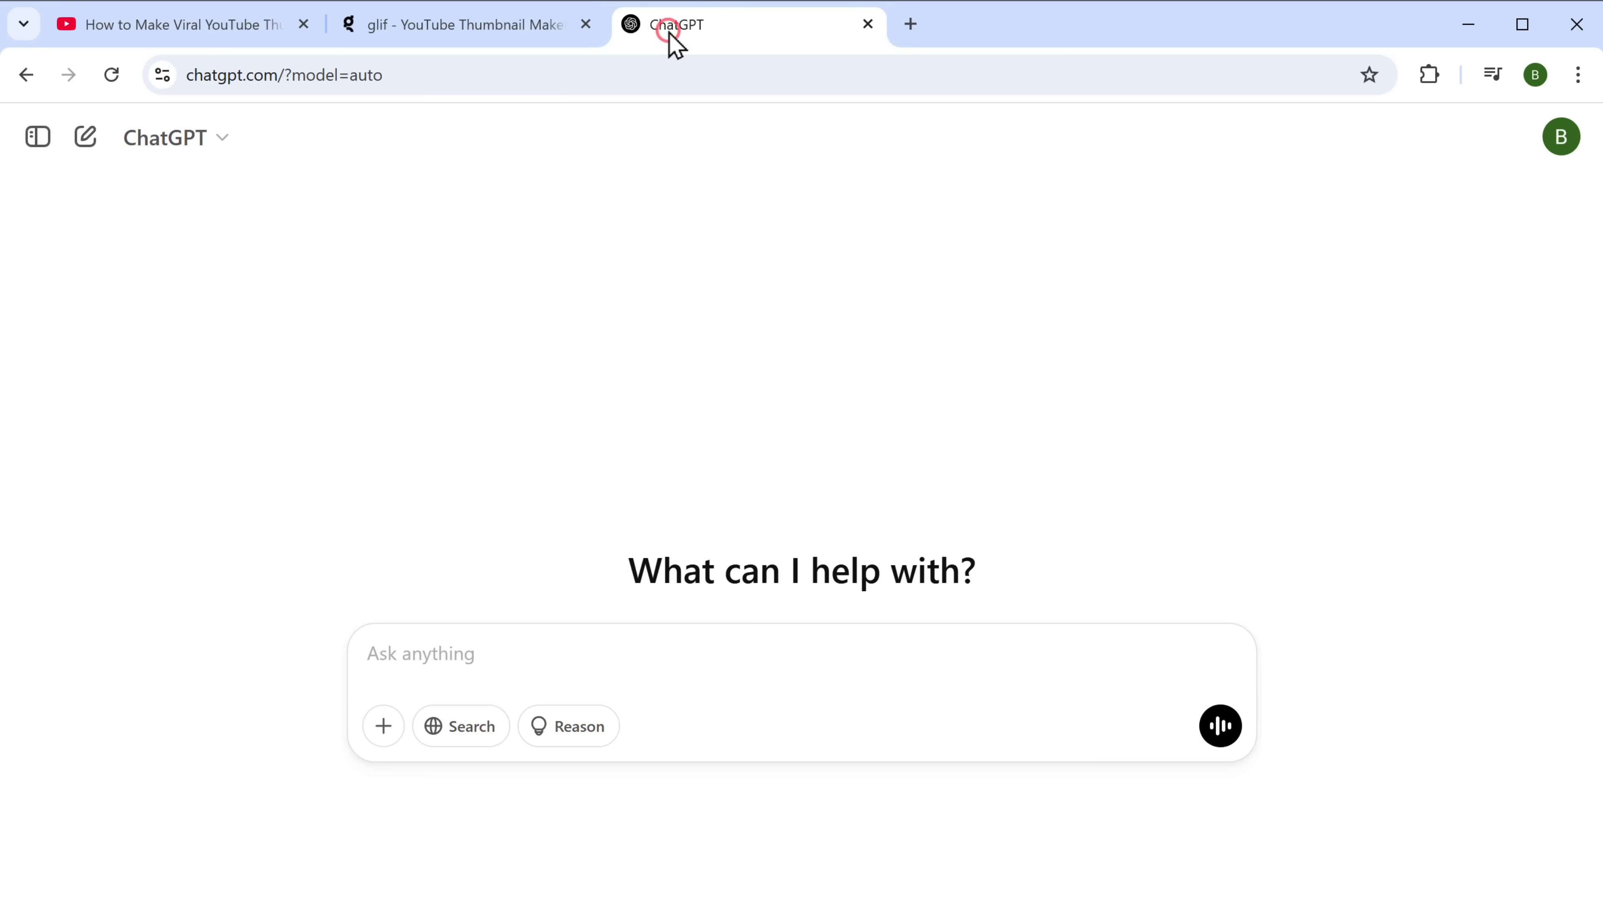
right_click(474, 655)
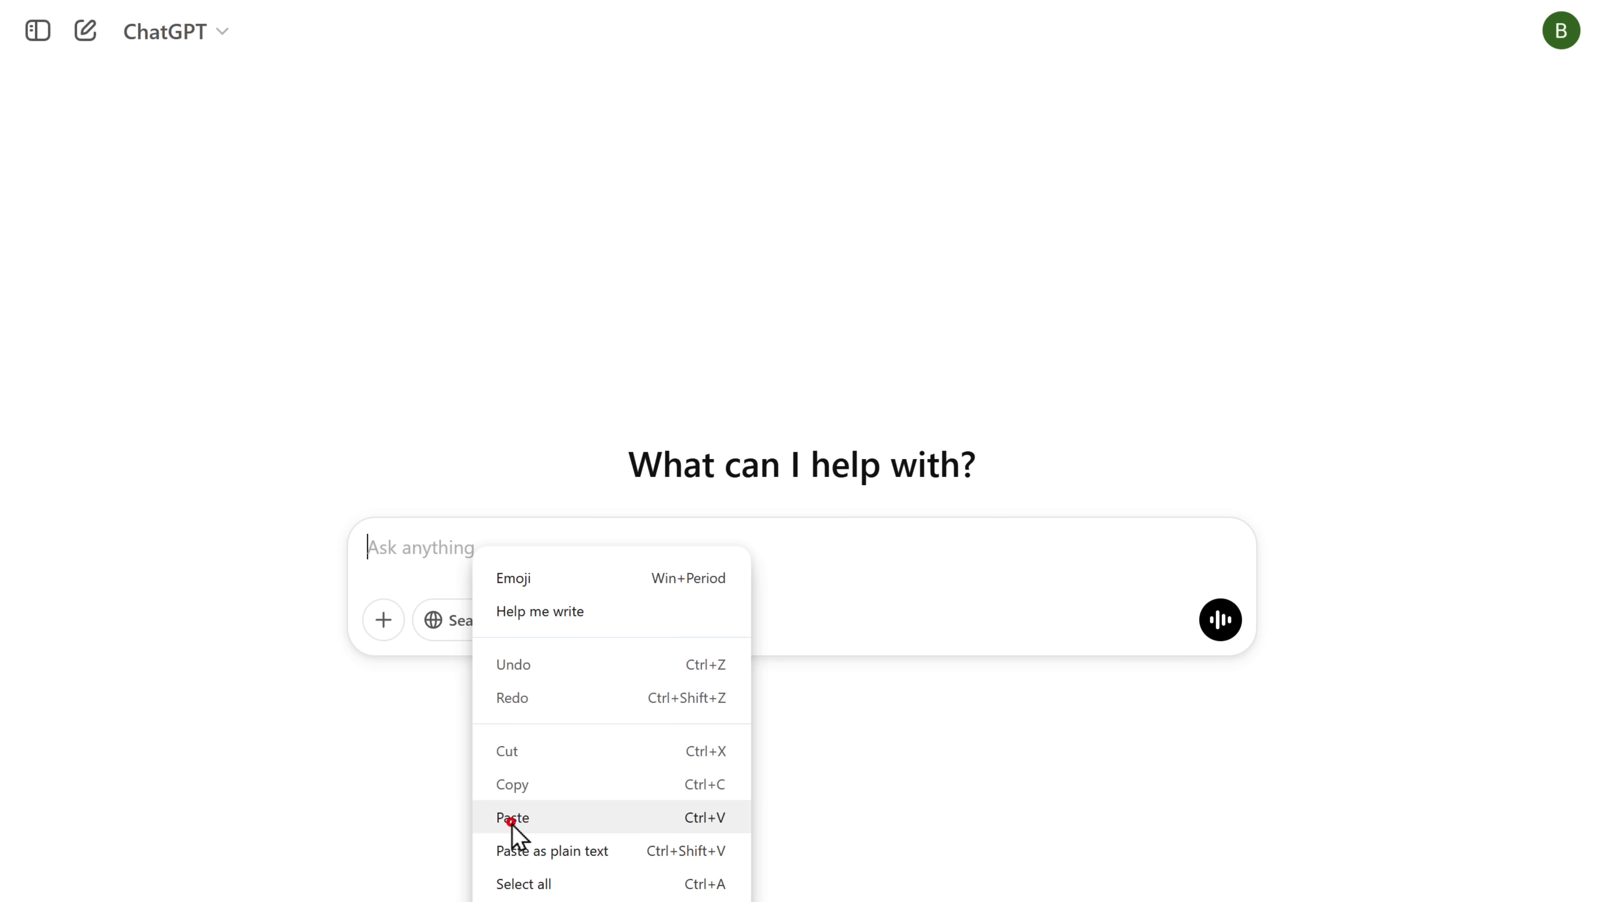
click(511, 817)
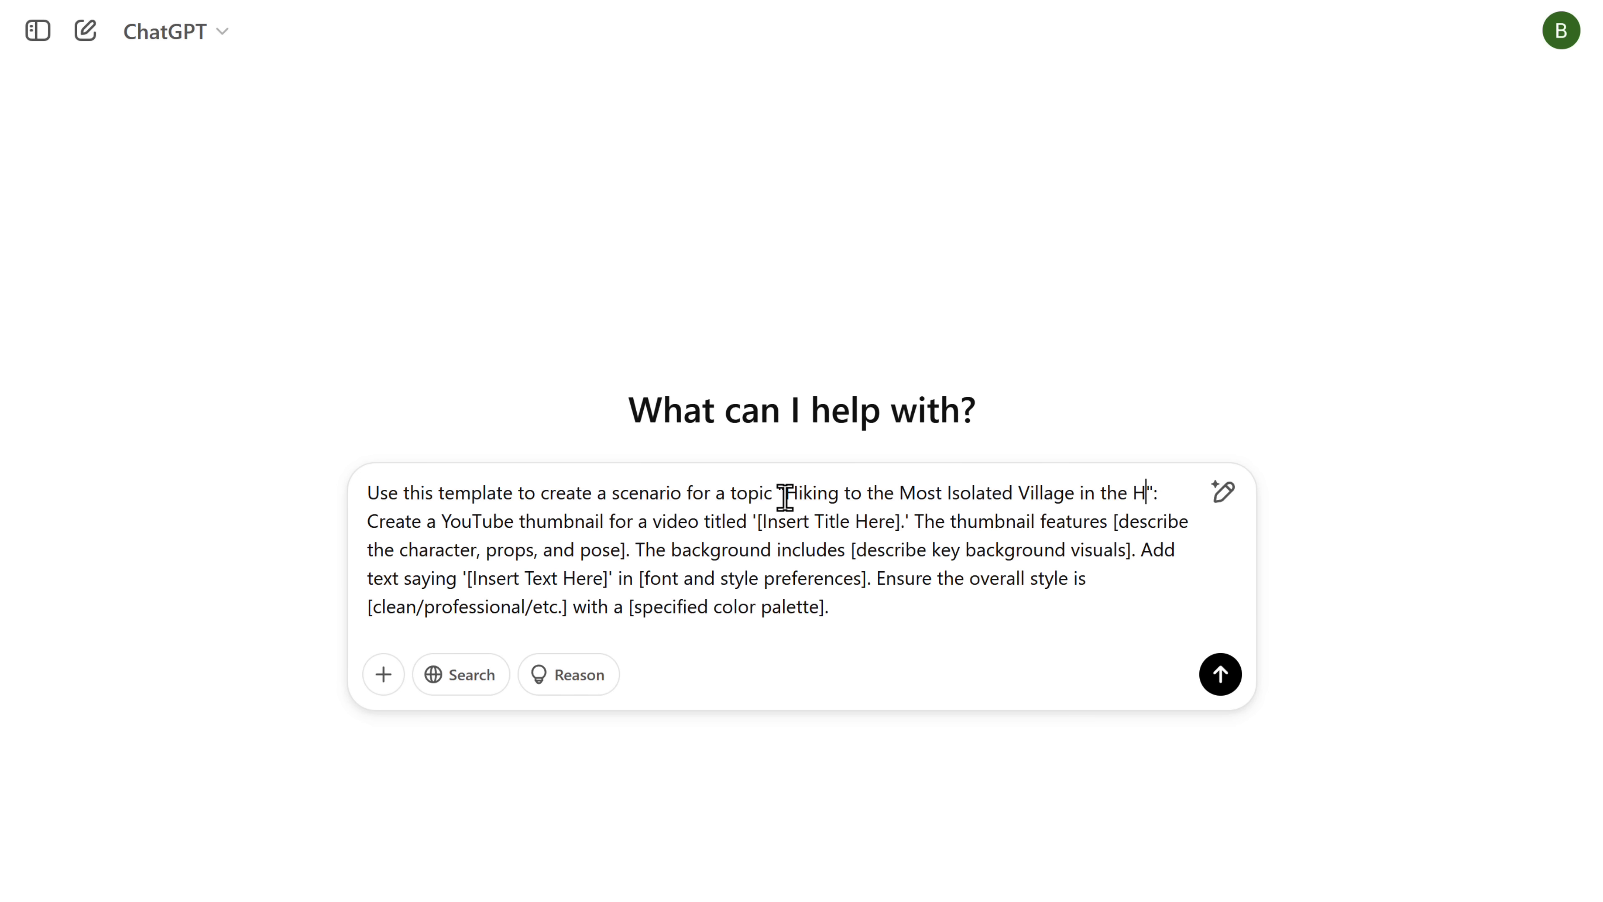
text(imalayas)
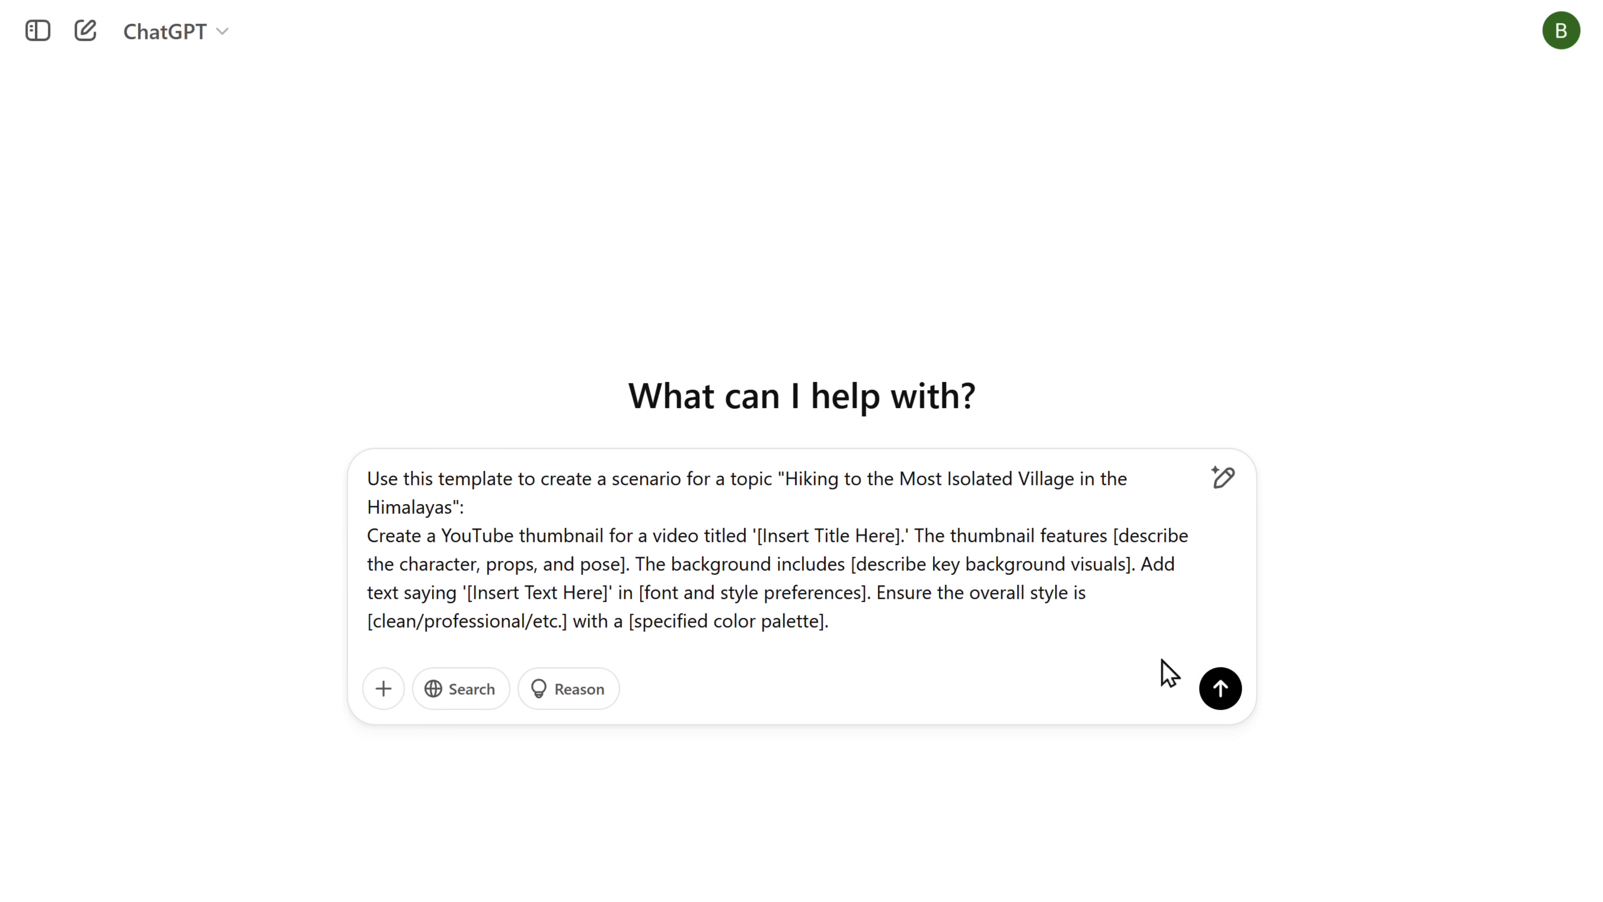
click(1221, 689)
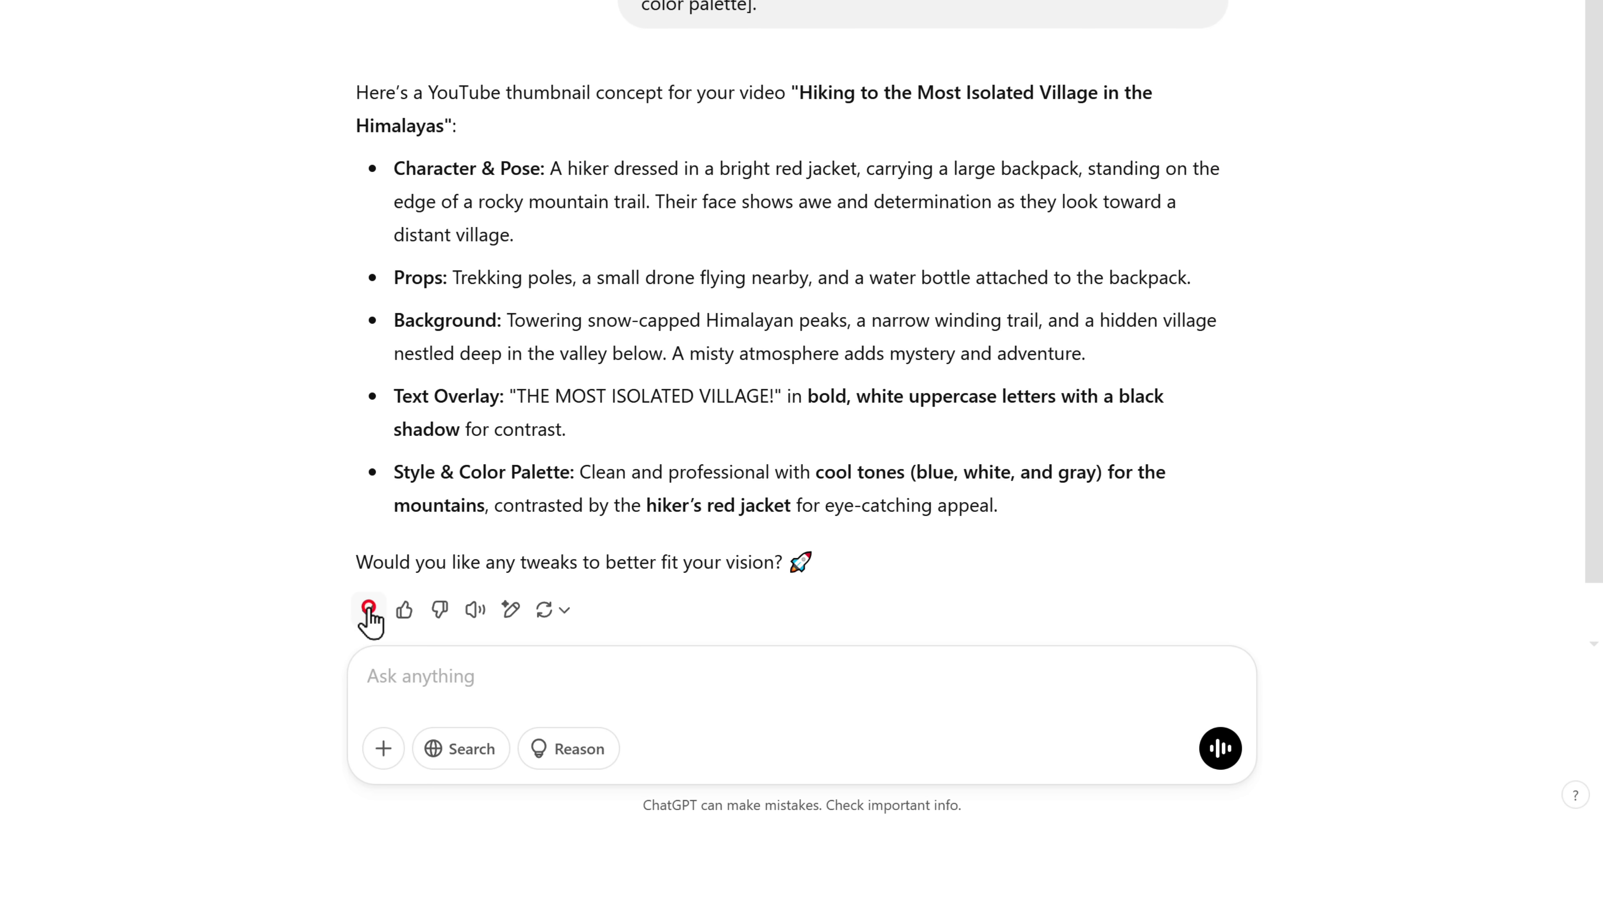
click(369, 610)
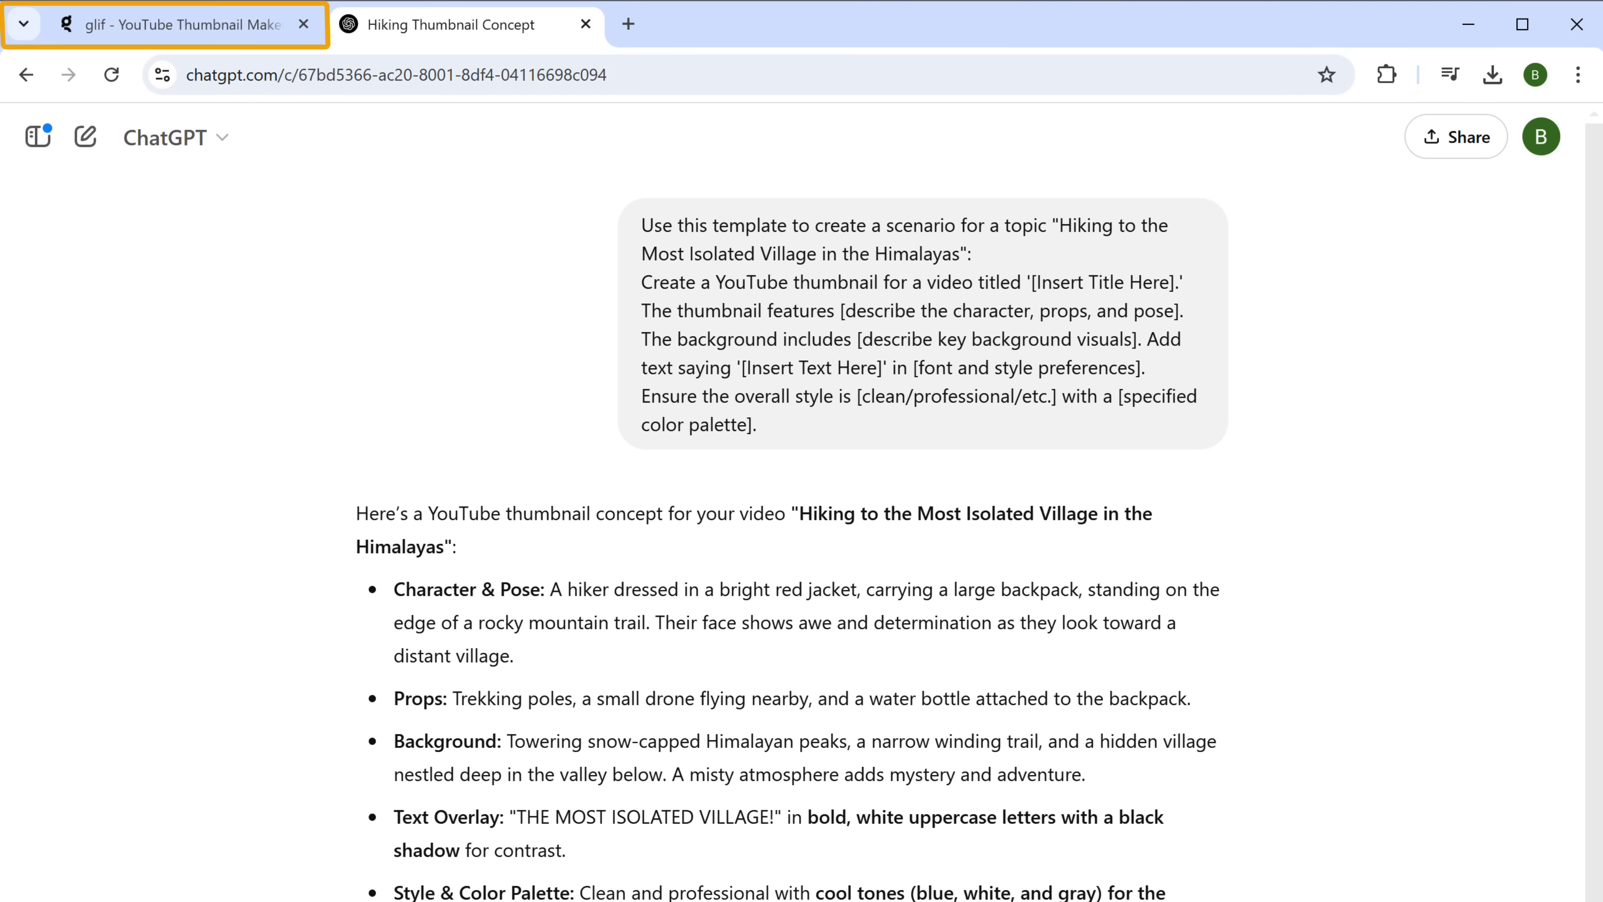
click(203, 28)
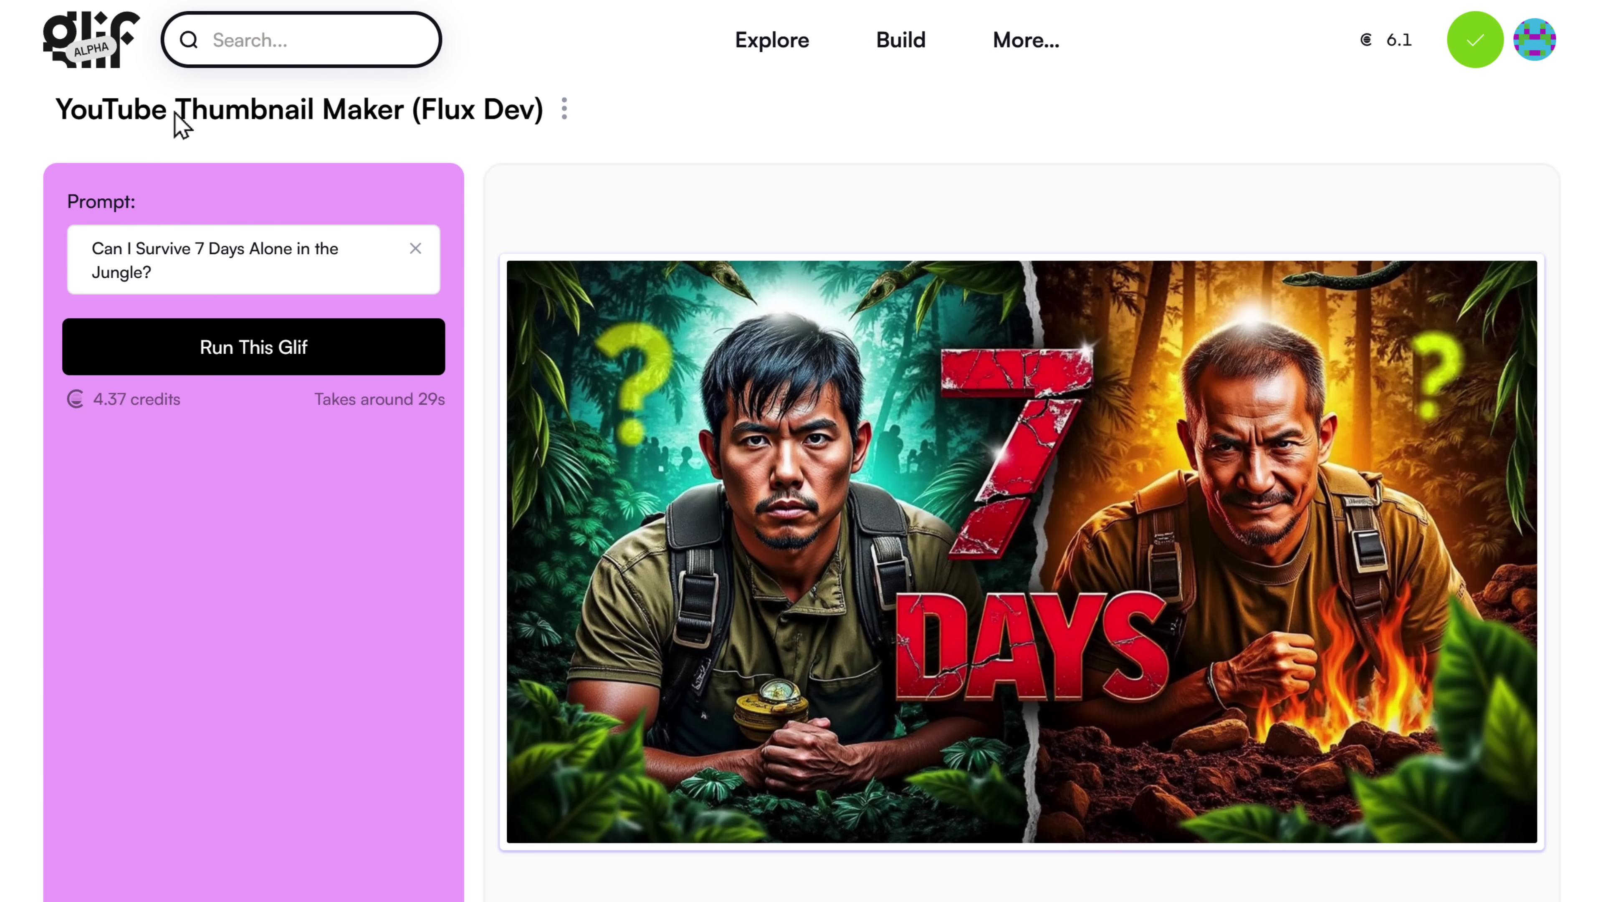
Replace the jungle prompt with the Himalayan concept, generate the UNREAL JOURNEY thumbnail, and download it
triple_click(145, 262)
right_click(145, 262)
click(196, 459)
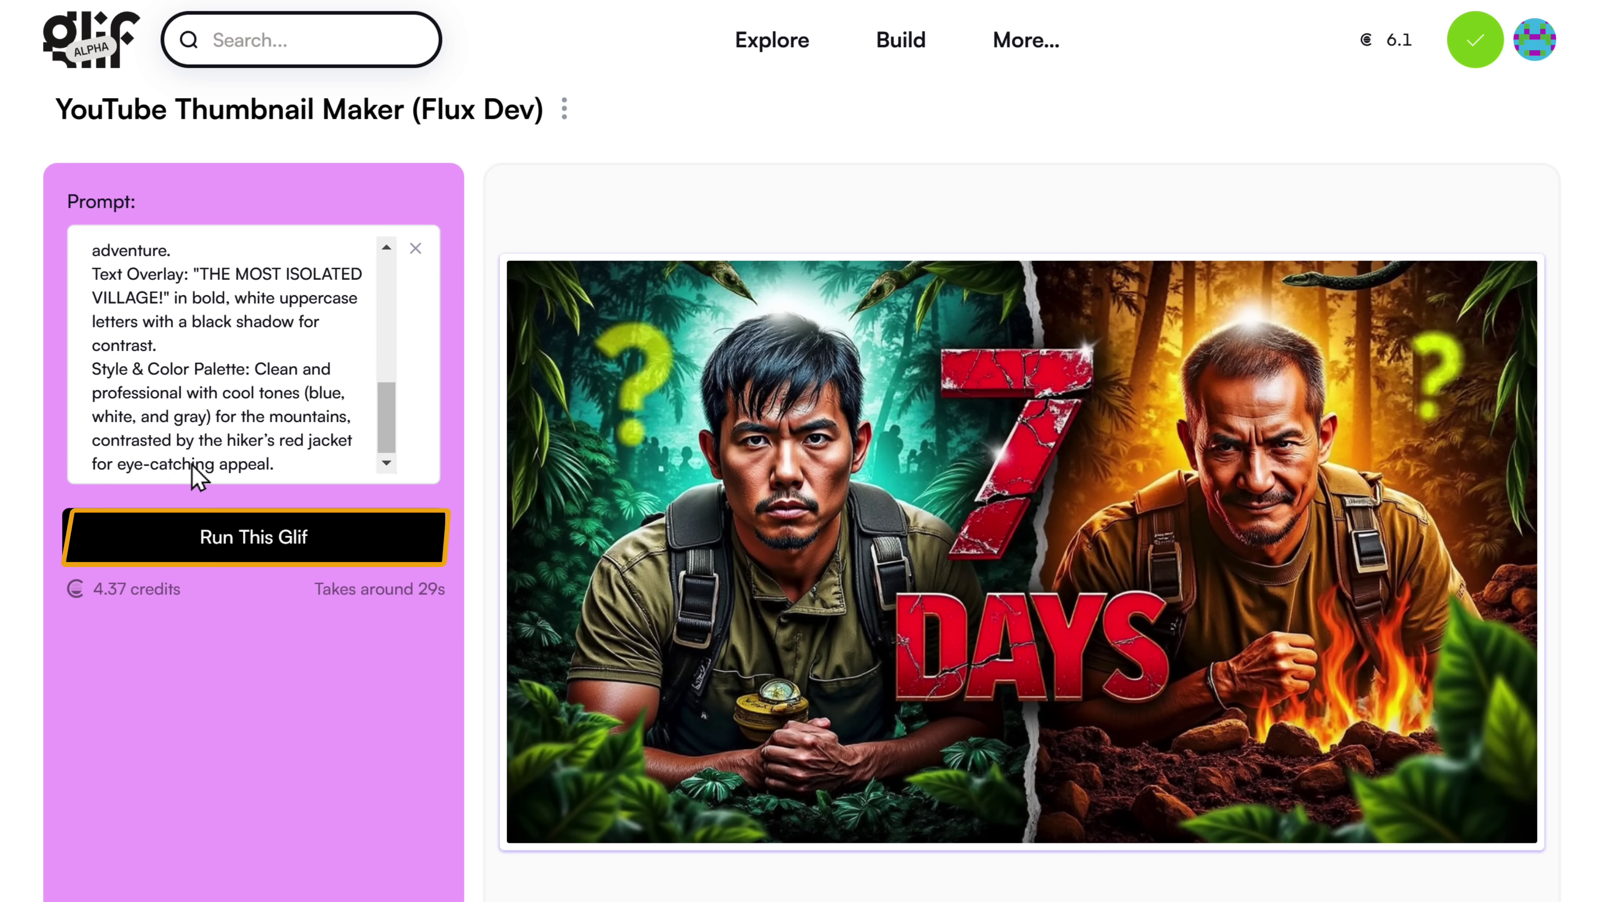
click(222, 557)
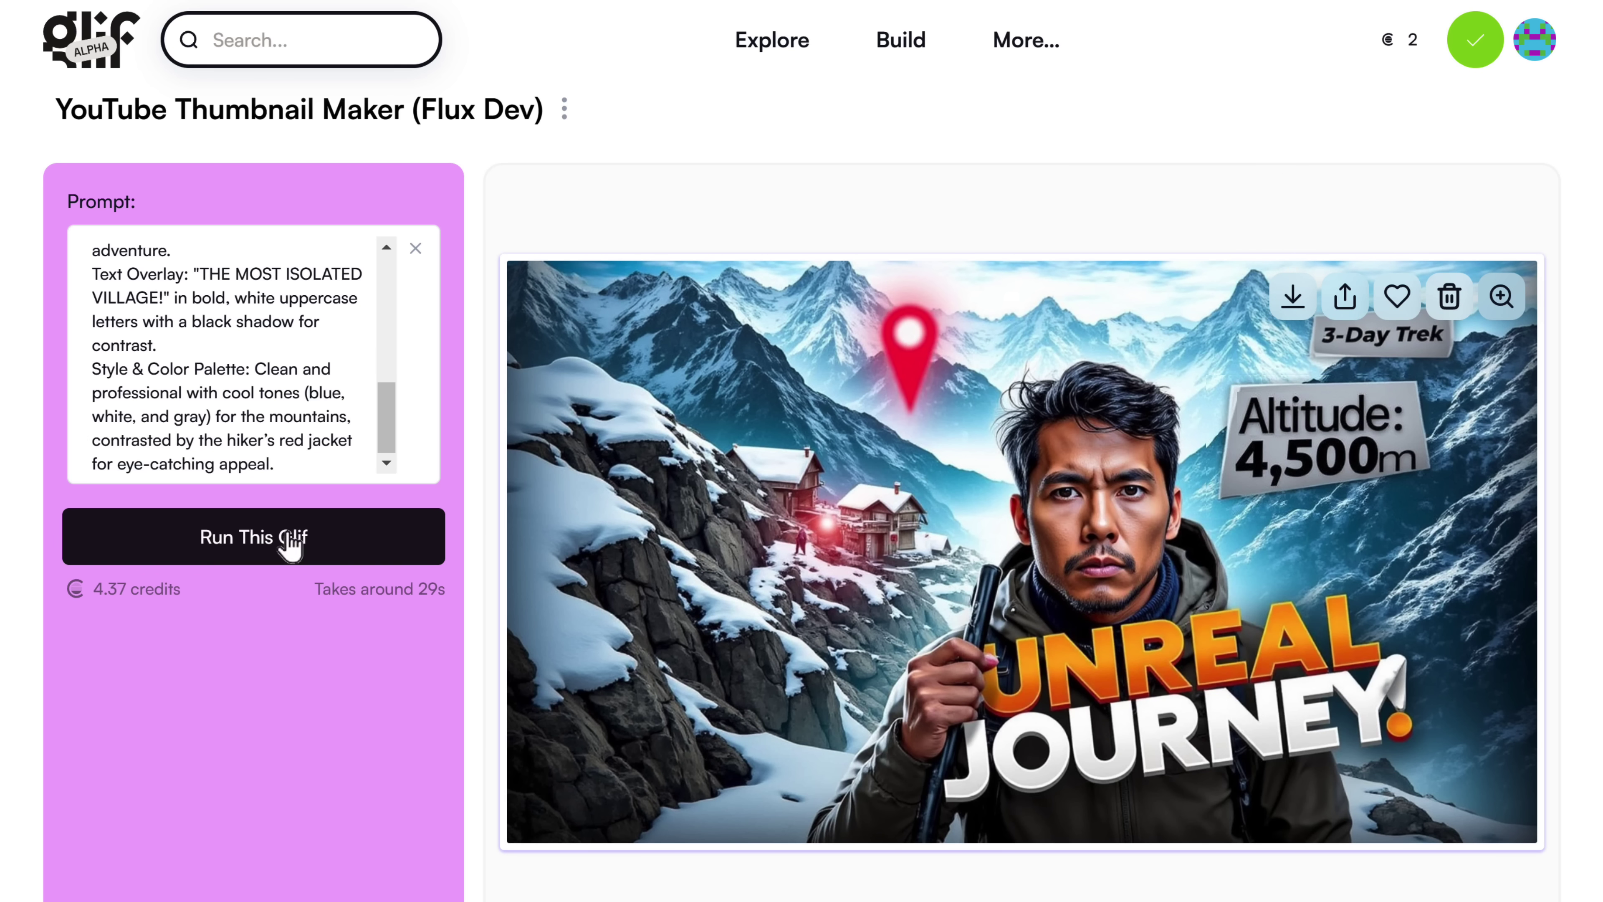
click(1291, 292)
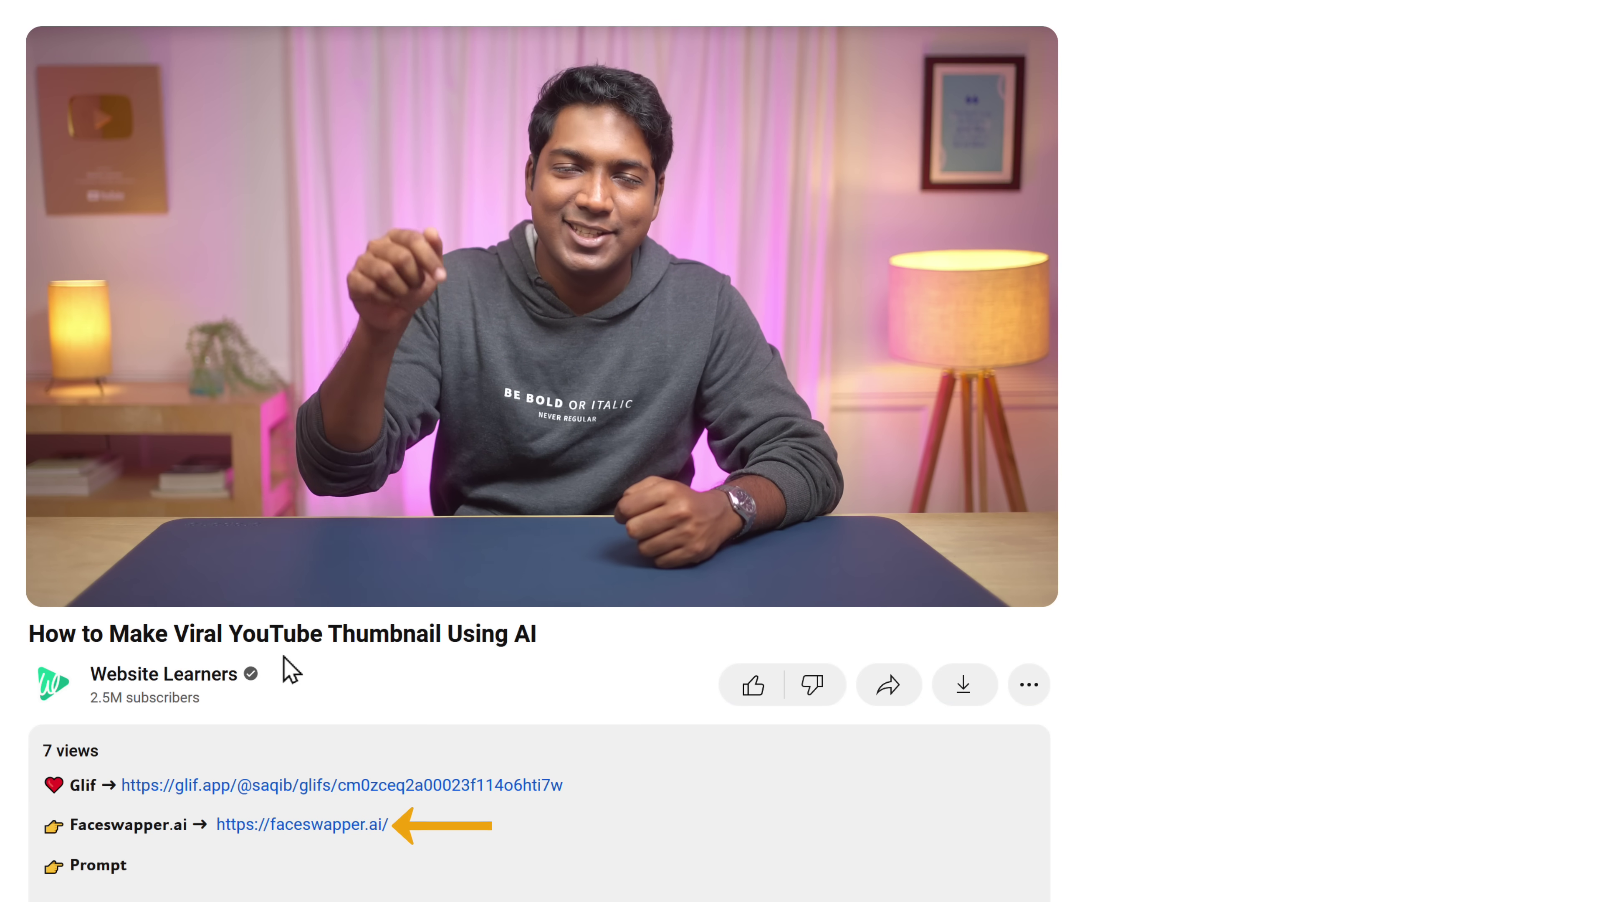
On Faceswapper.ai, swap the portrait's face onto the UNREAL JOURNEY thumbnail and download the result
click(312, 833)
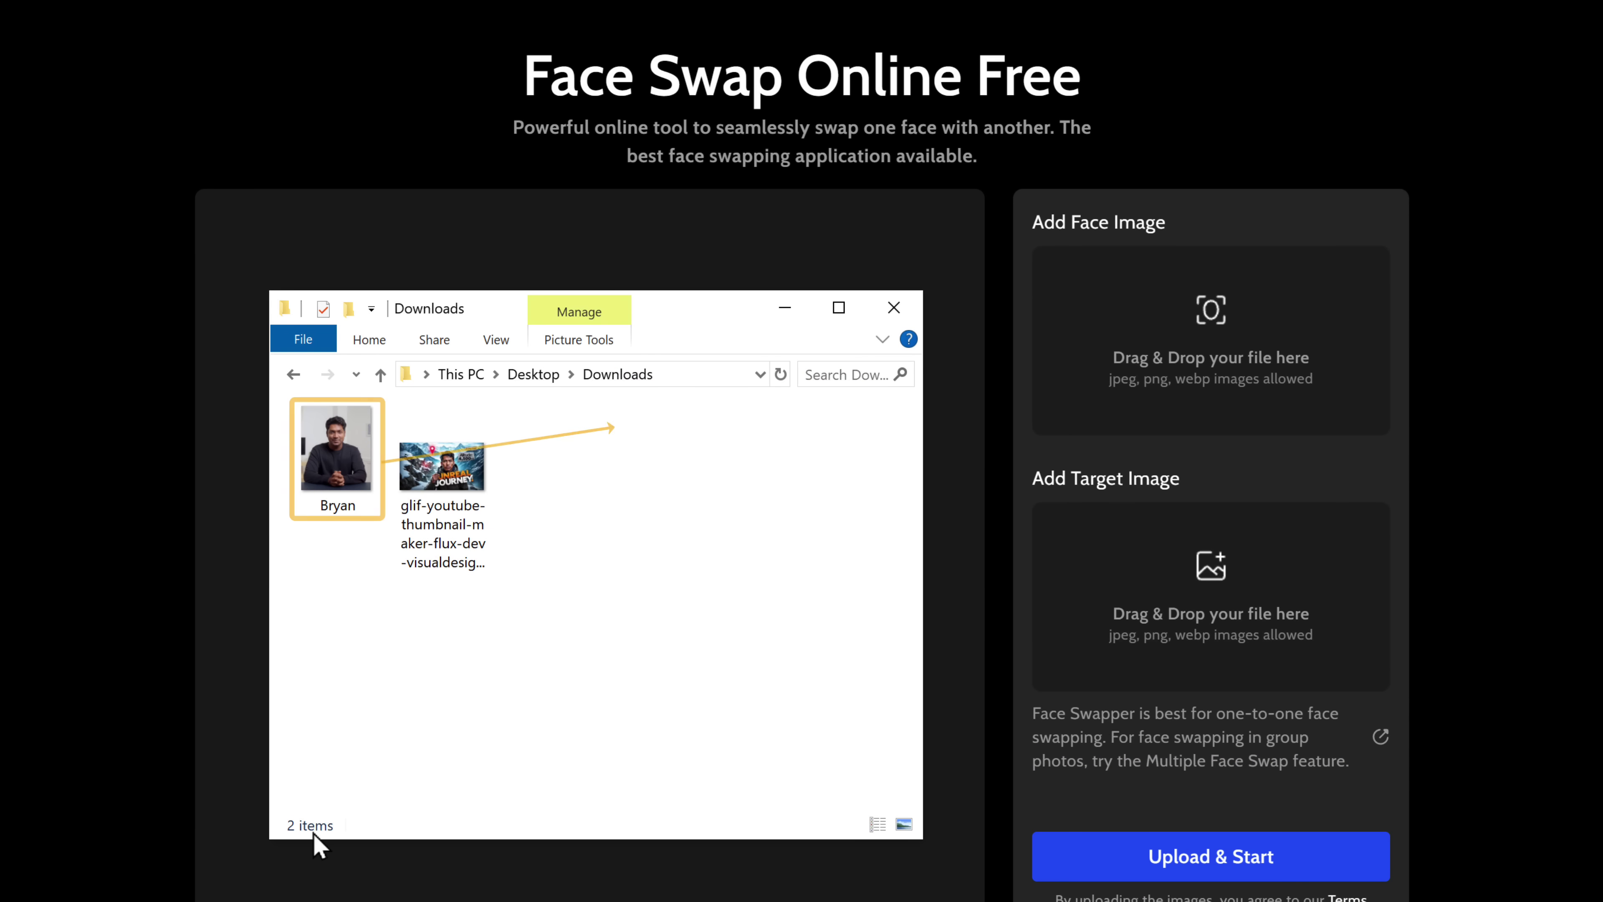
mouse_move(336, 448)
mouse_down()
mouse_move(944, 322)
mouse_move(1165, 344)
mouse_up()
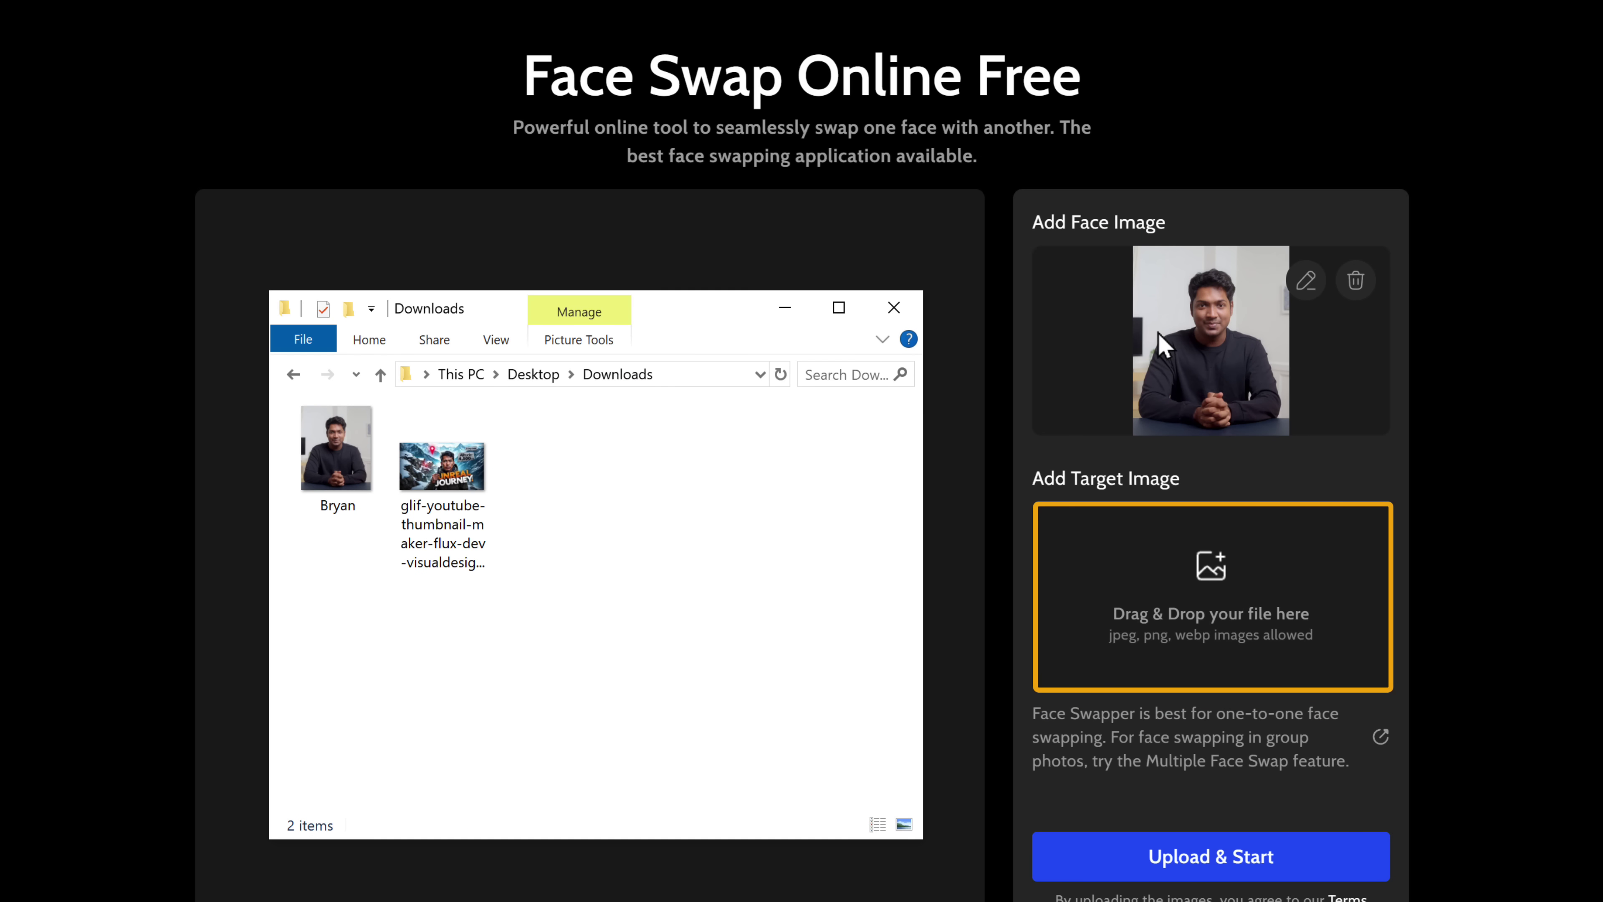
drag(442, 487, 1168, 572)
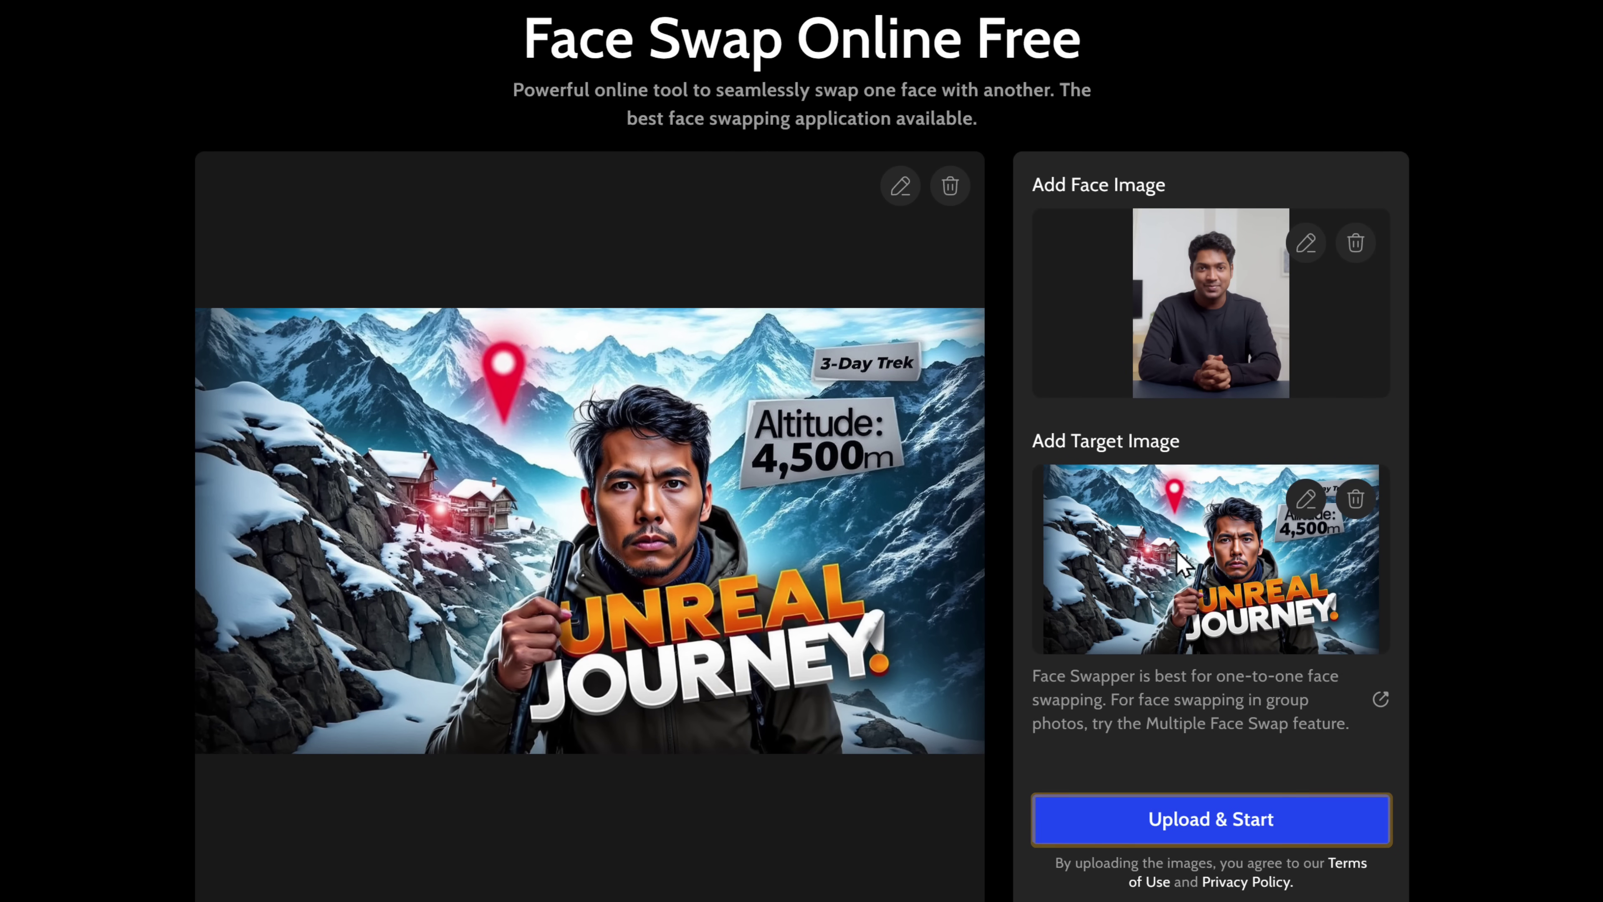
click(1195, 831)
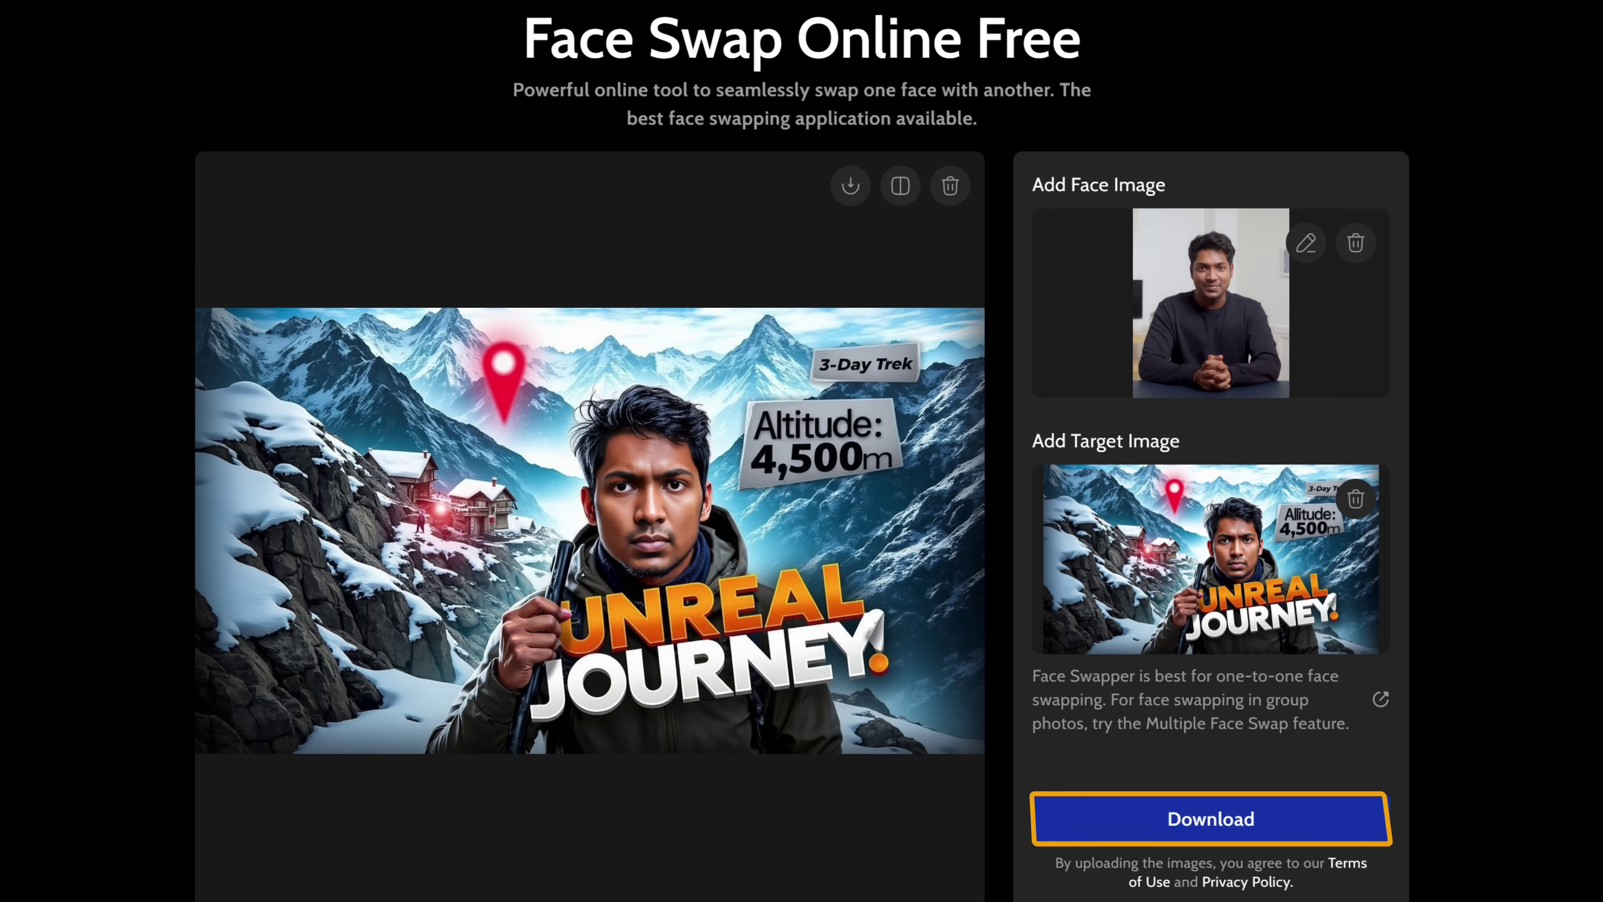
click(1196, 832)
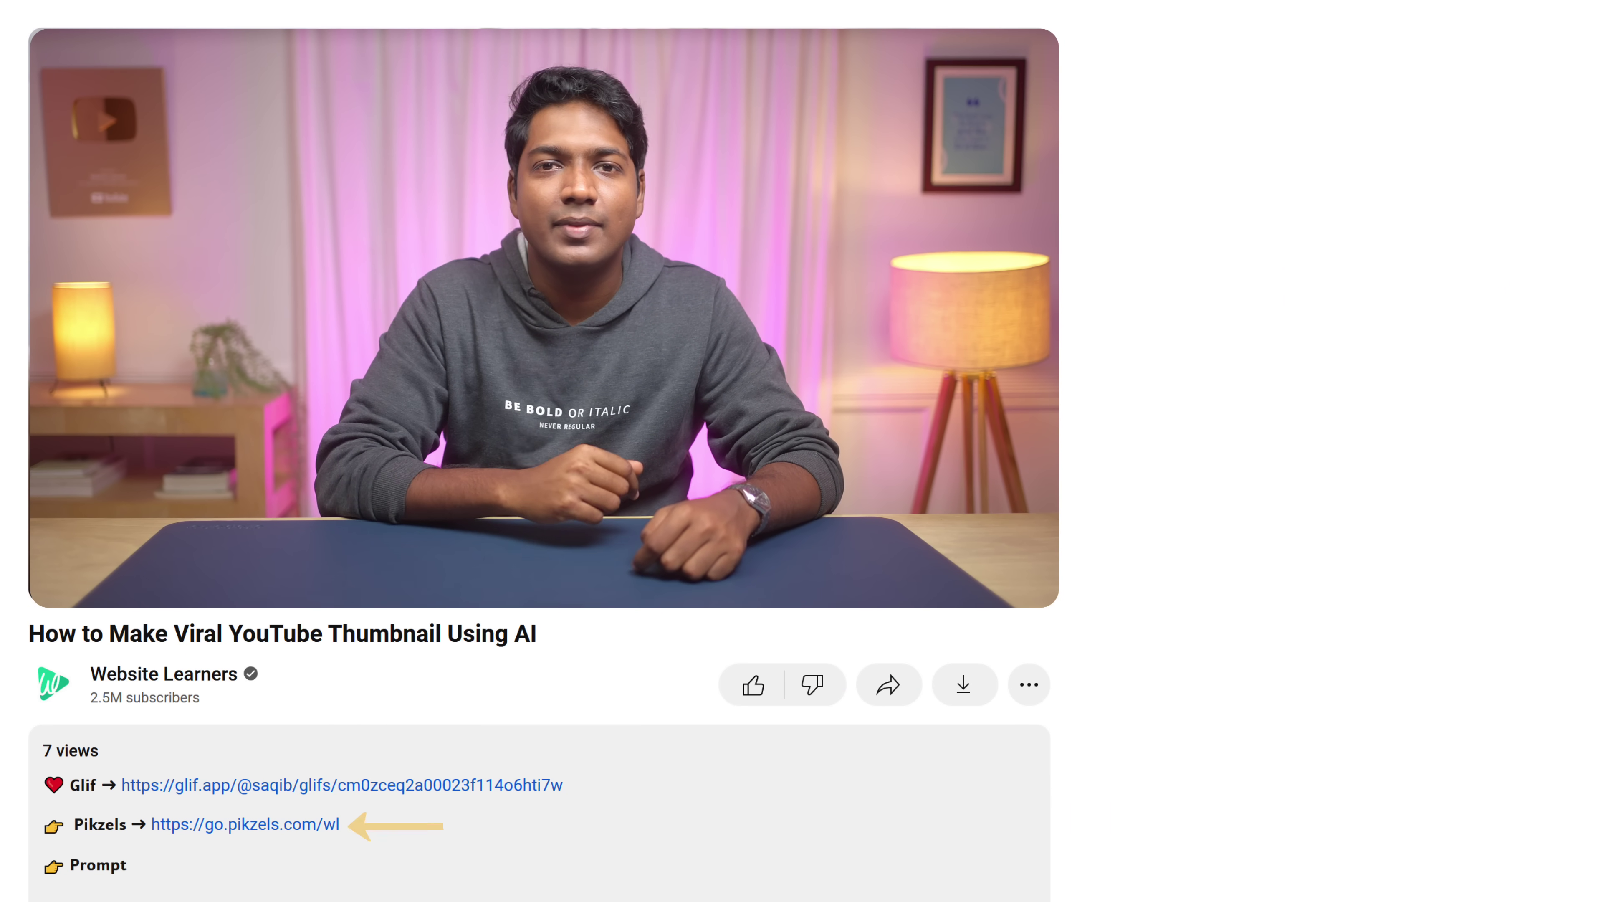
Open Pikzels, start the $1 trial sign-up, and log in with Google
click(244, 826)
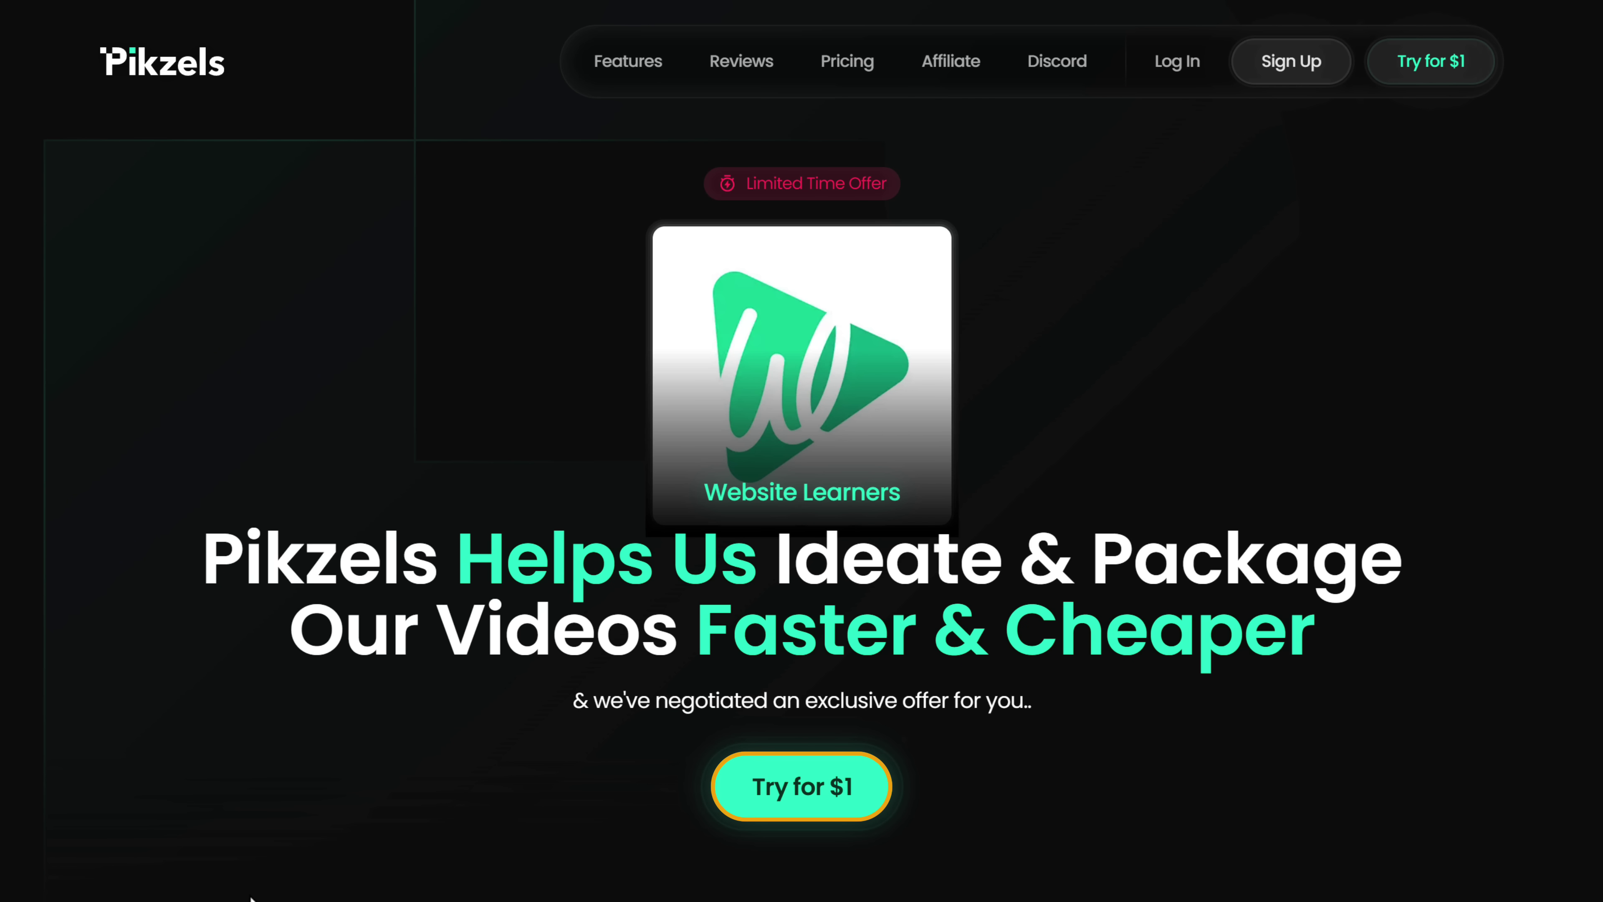
click(807, 795)
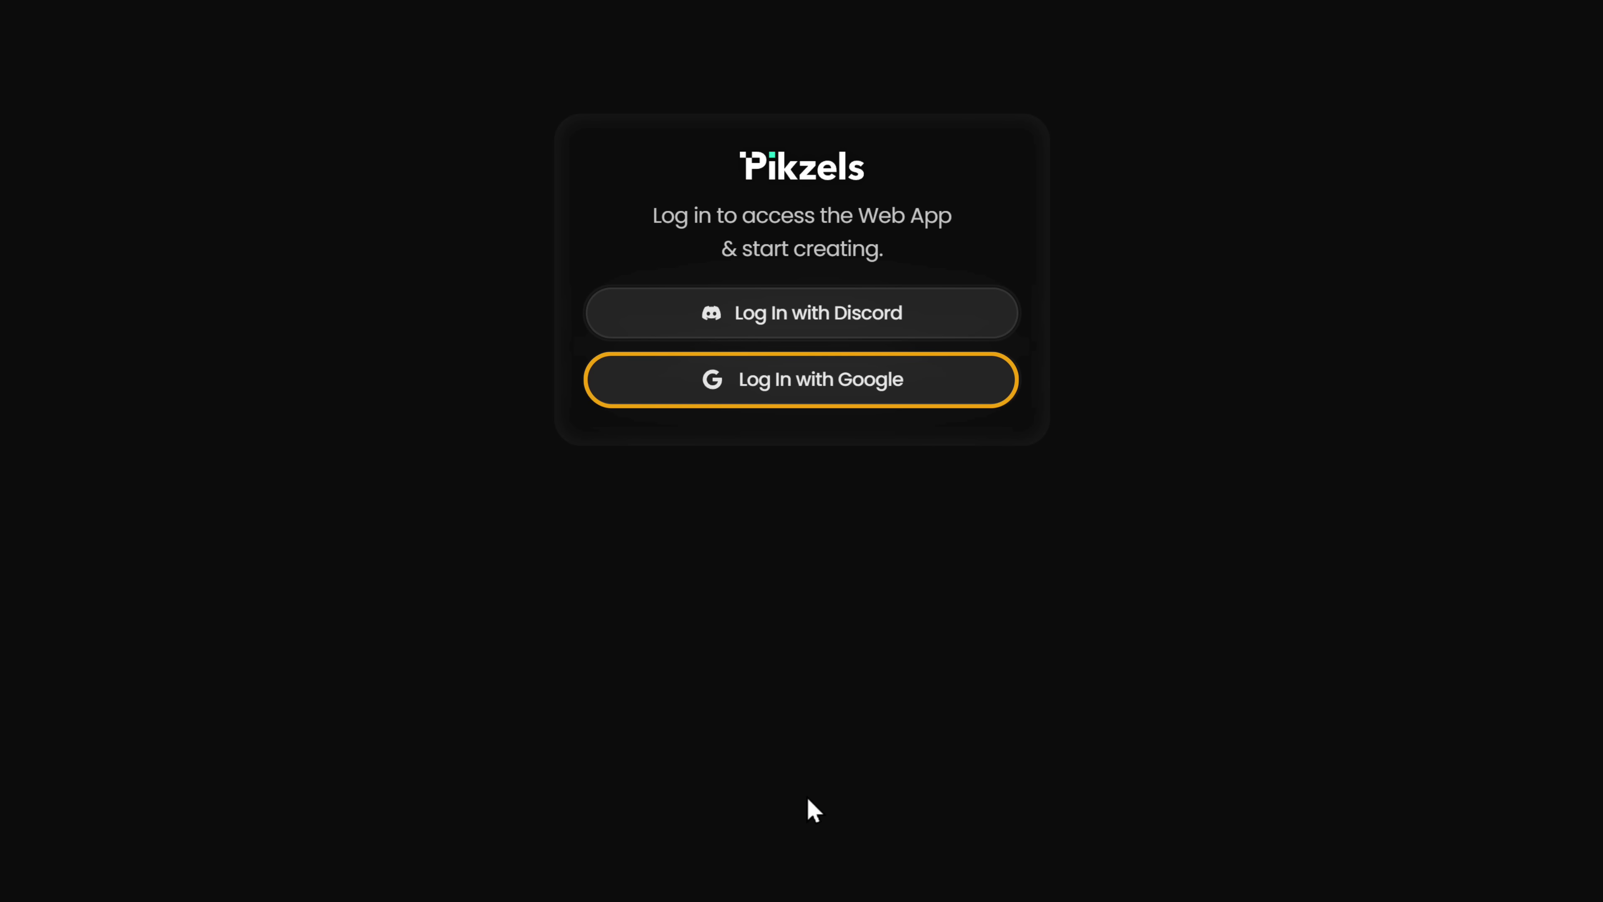
click(806, 390)
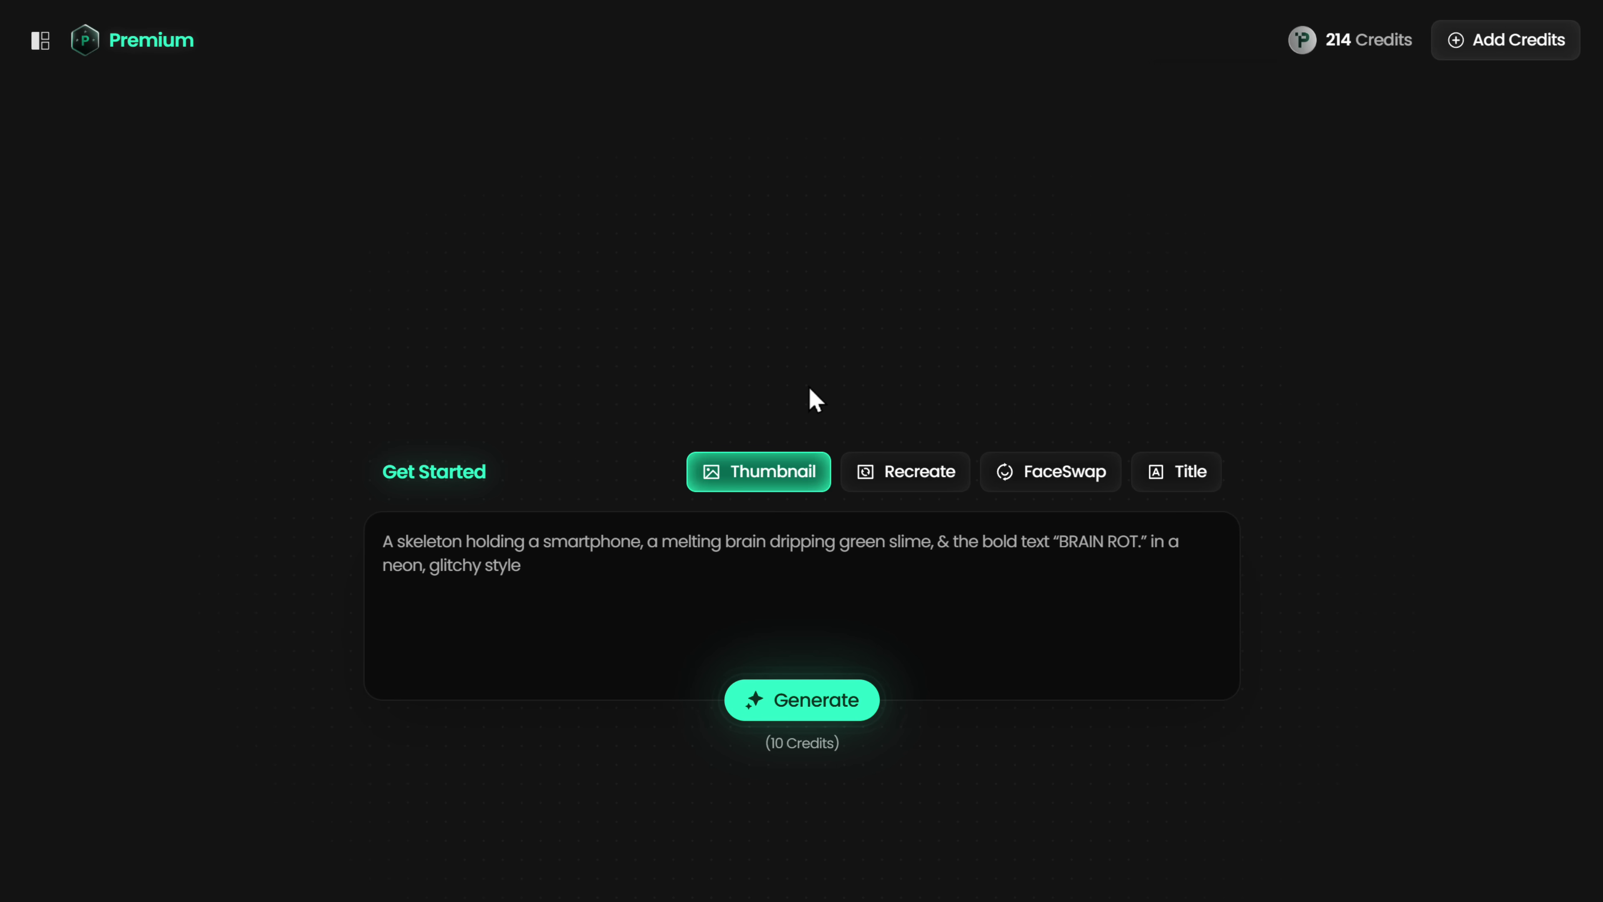
Paste the pyramid prompt and generate the HIDDEN PYRAMID DISCOVERED? jungle explorer thumbnail
right_click(563, 549)
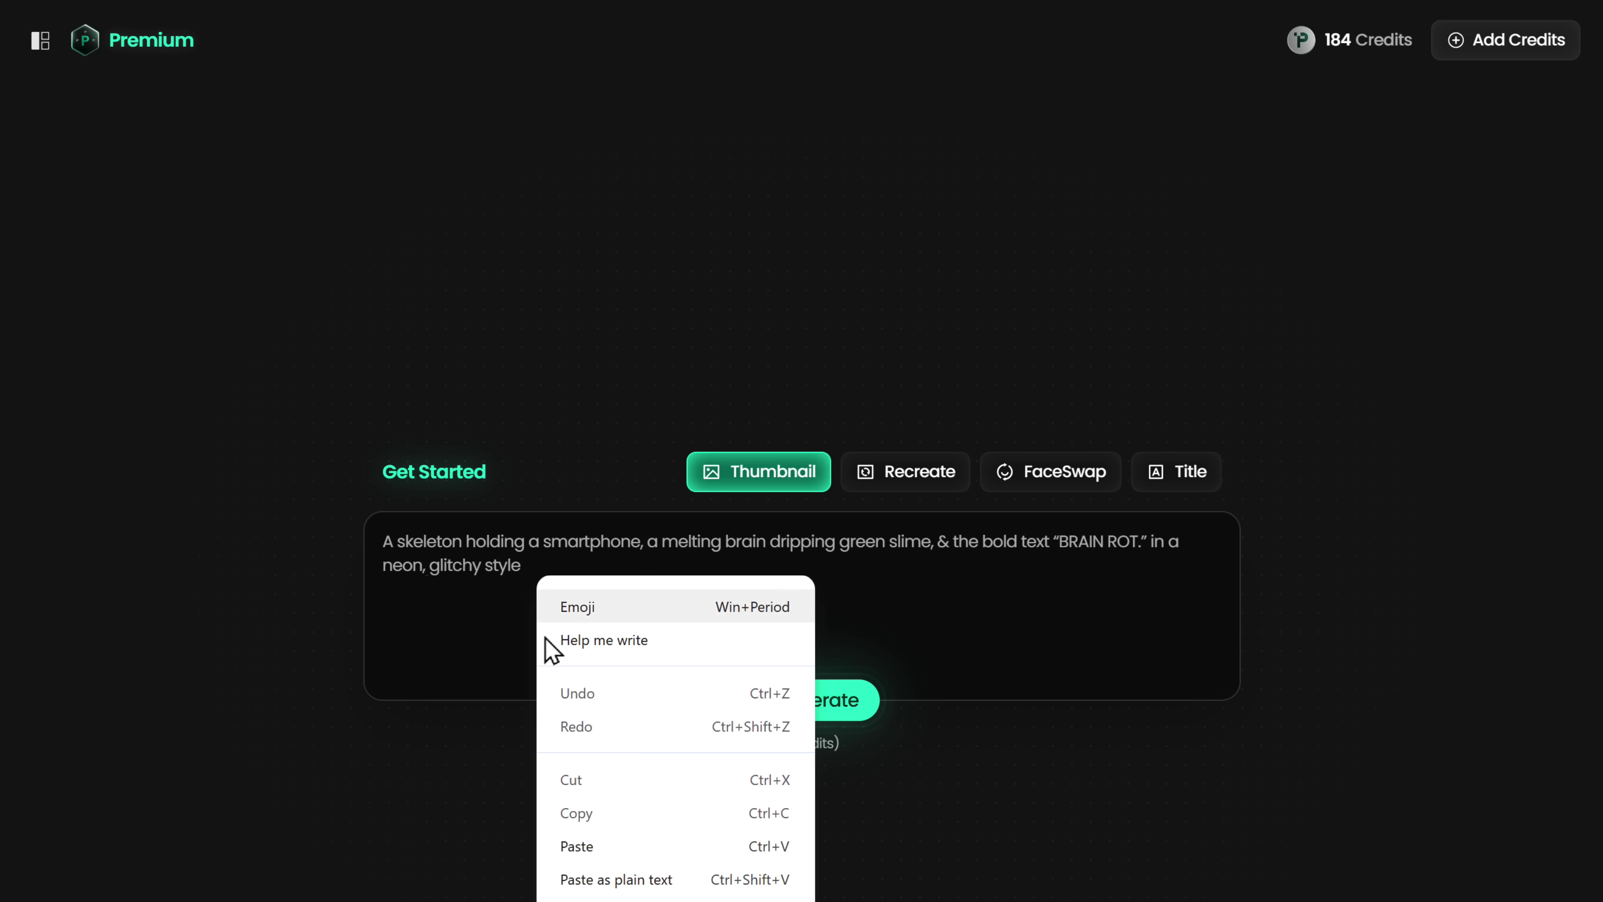
click(572, 854)
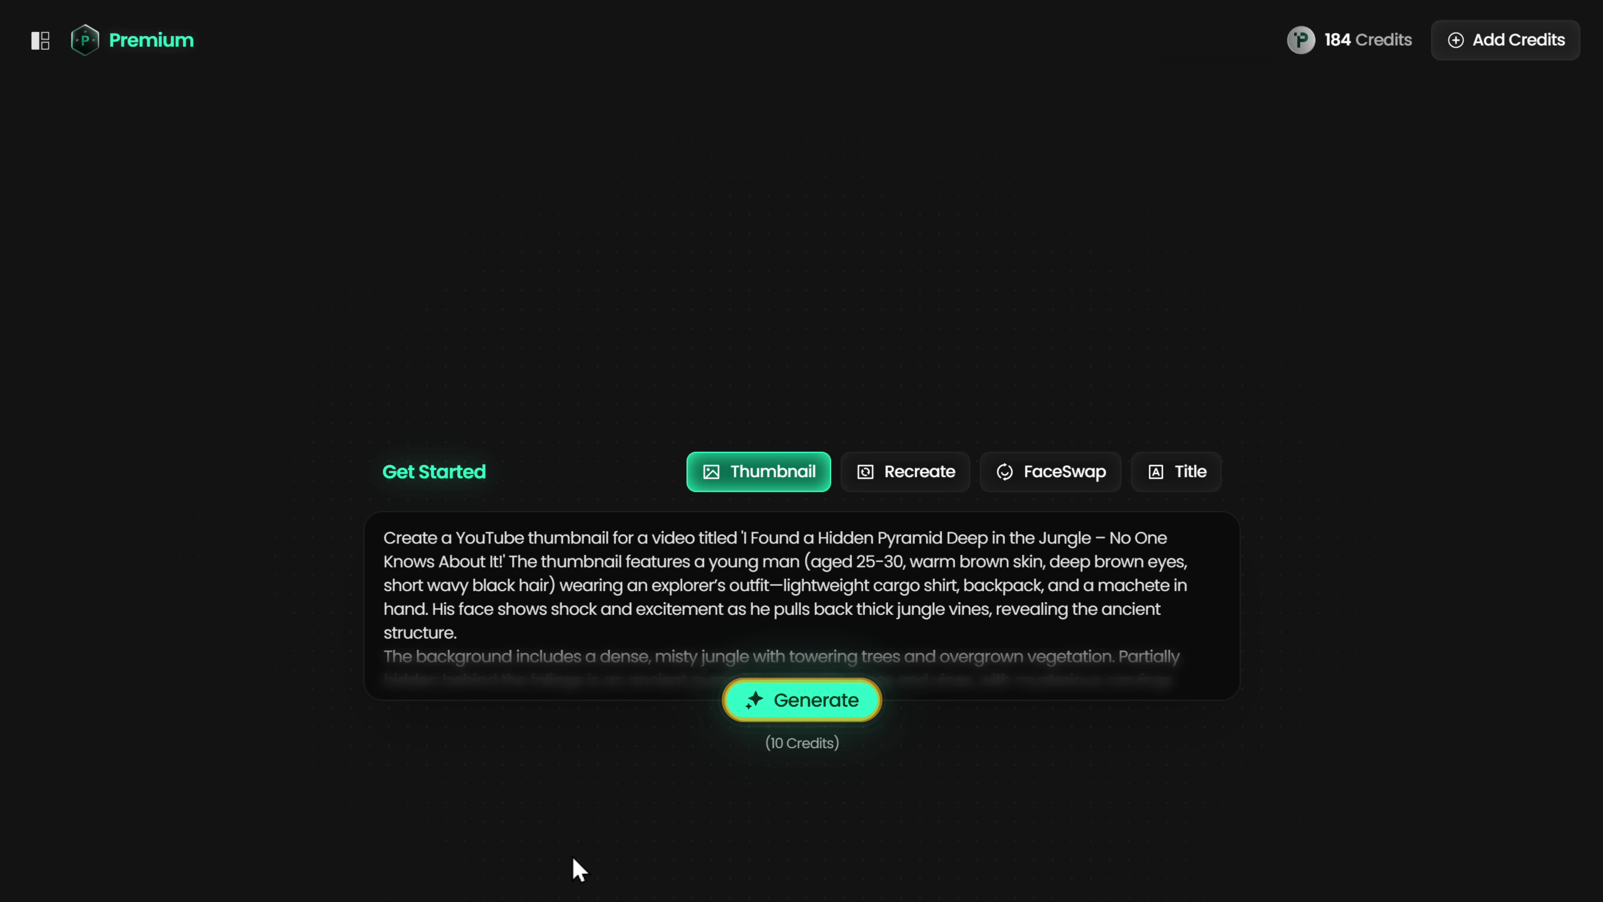
click(796, 707)
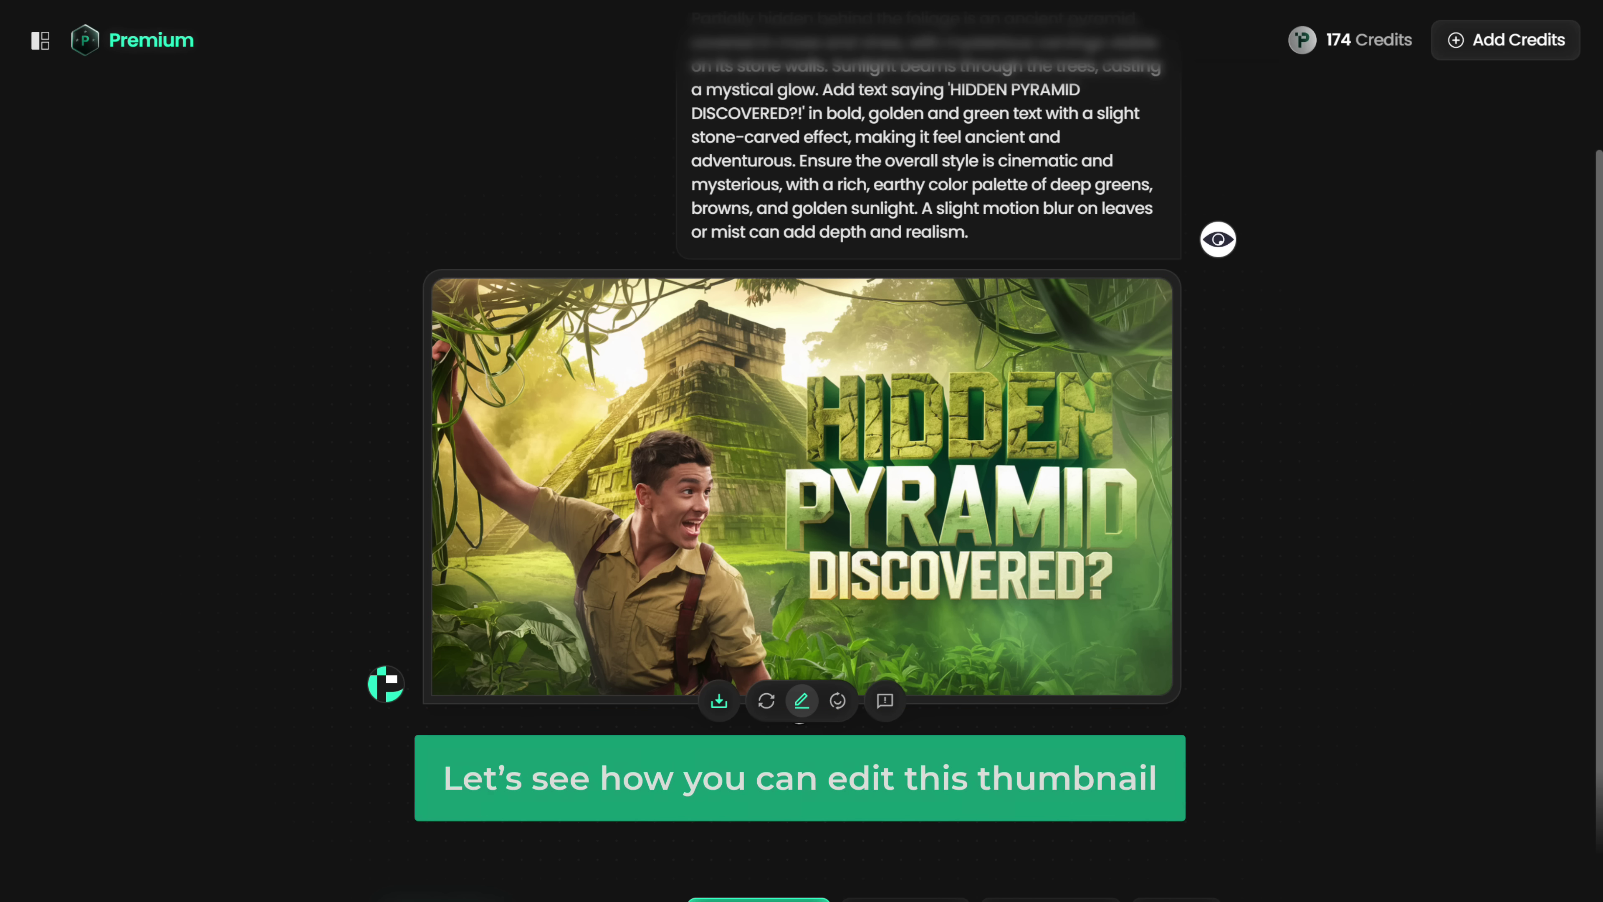
Edit the pyramid thumbnail with the request 'Place the subject and title at the center.'
click(801, 701)
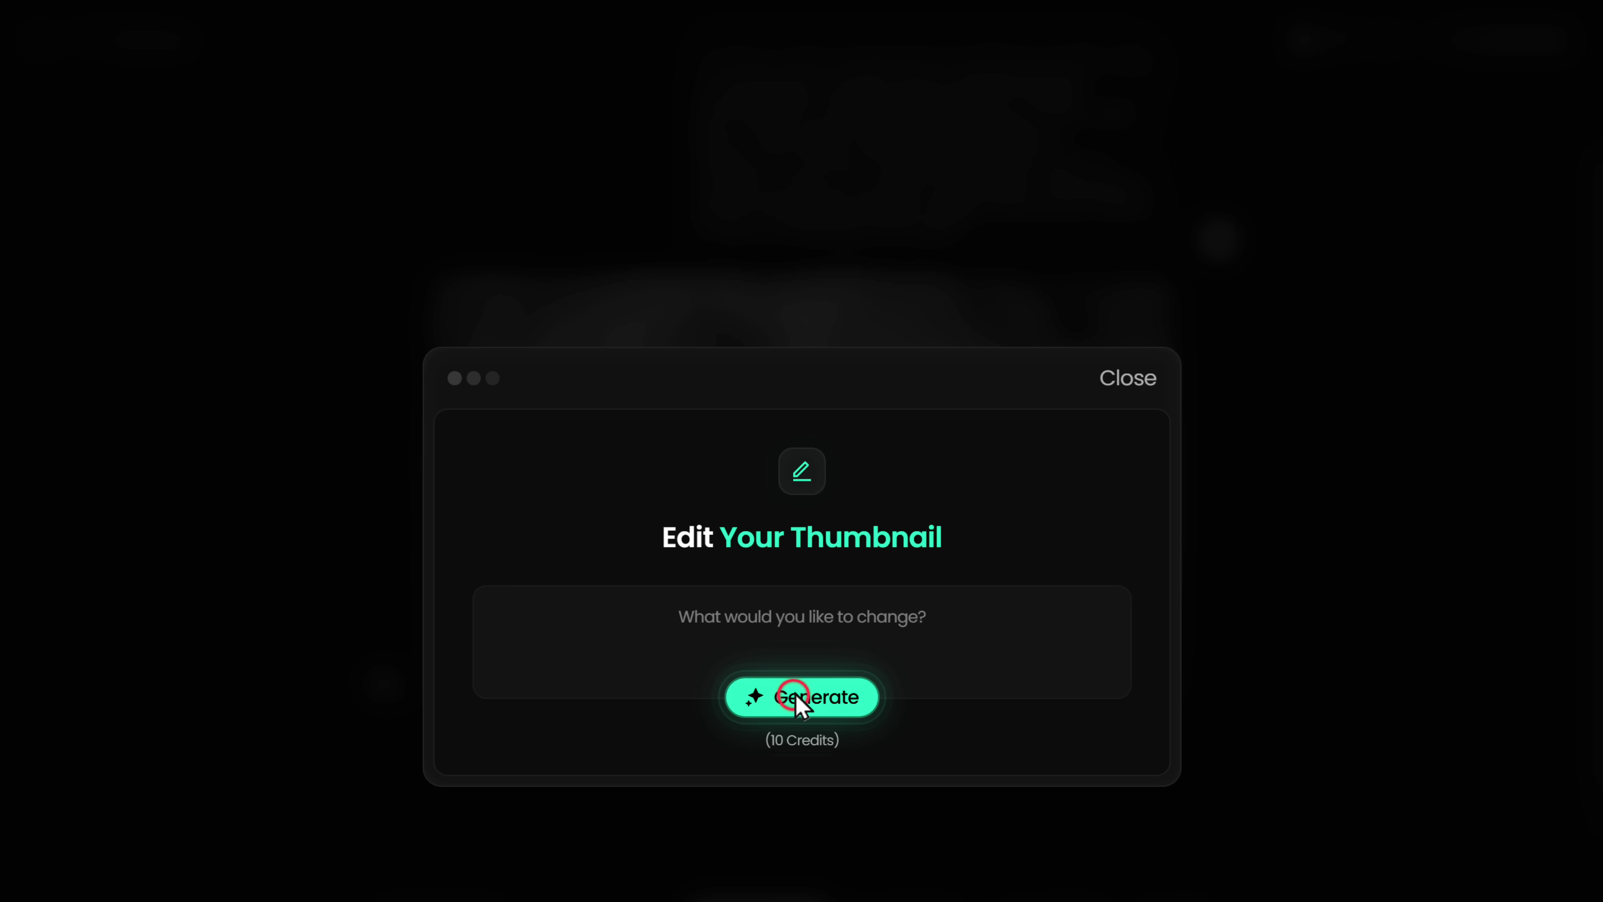
click(801, 619)
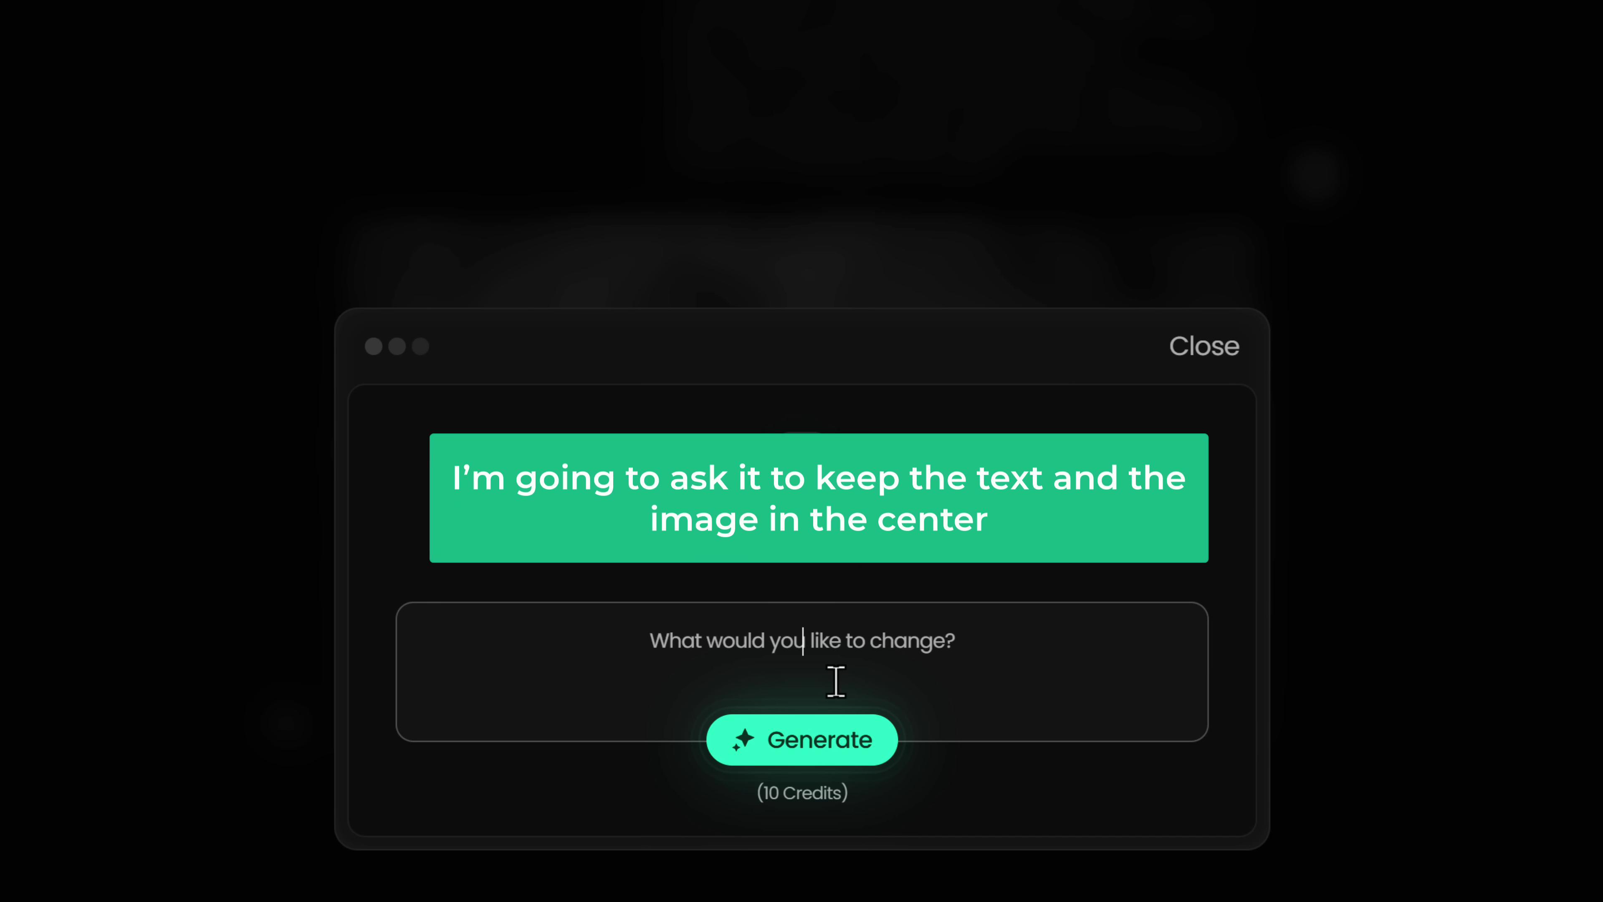
text(Place the subject and title at the center.)
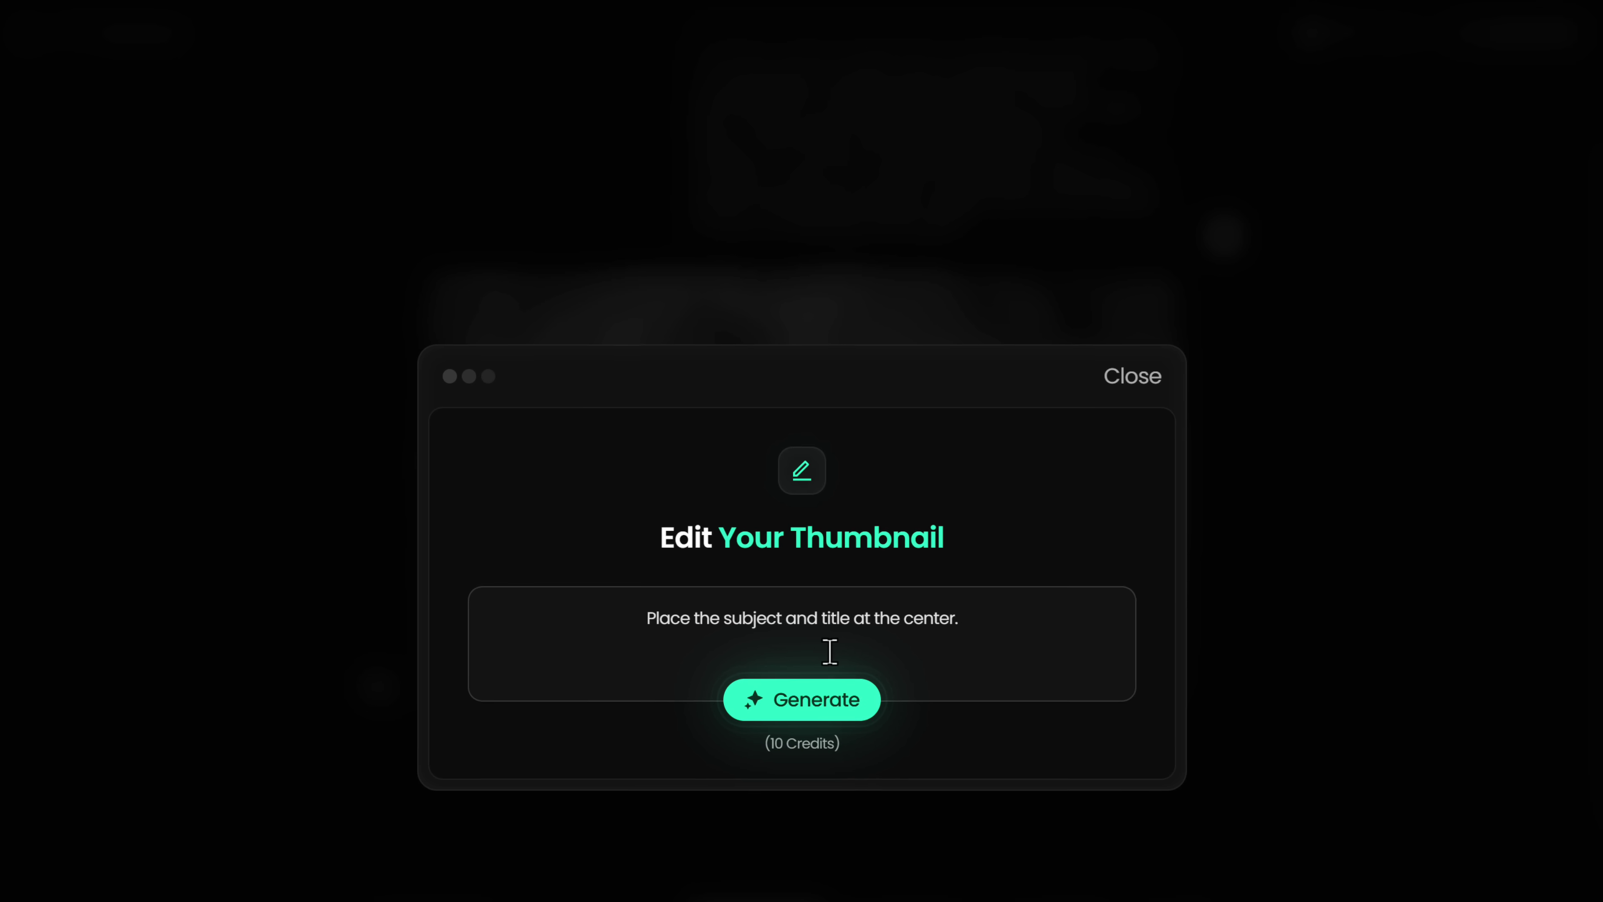
click(812, 699)
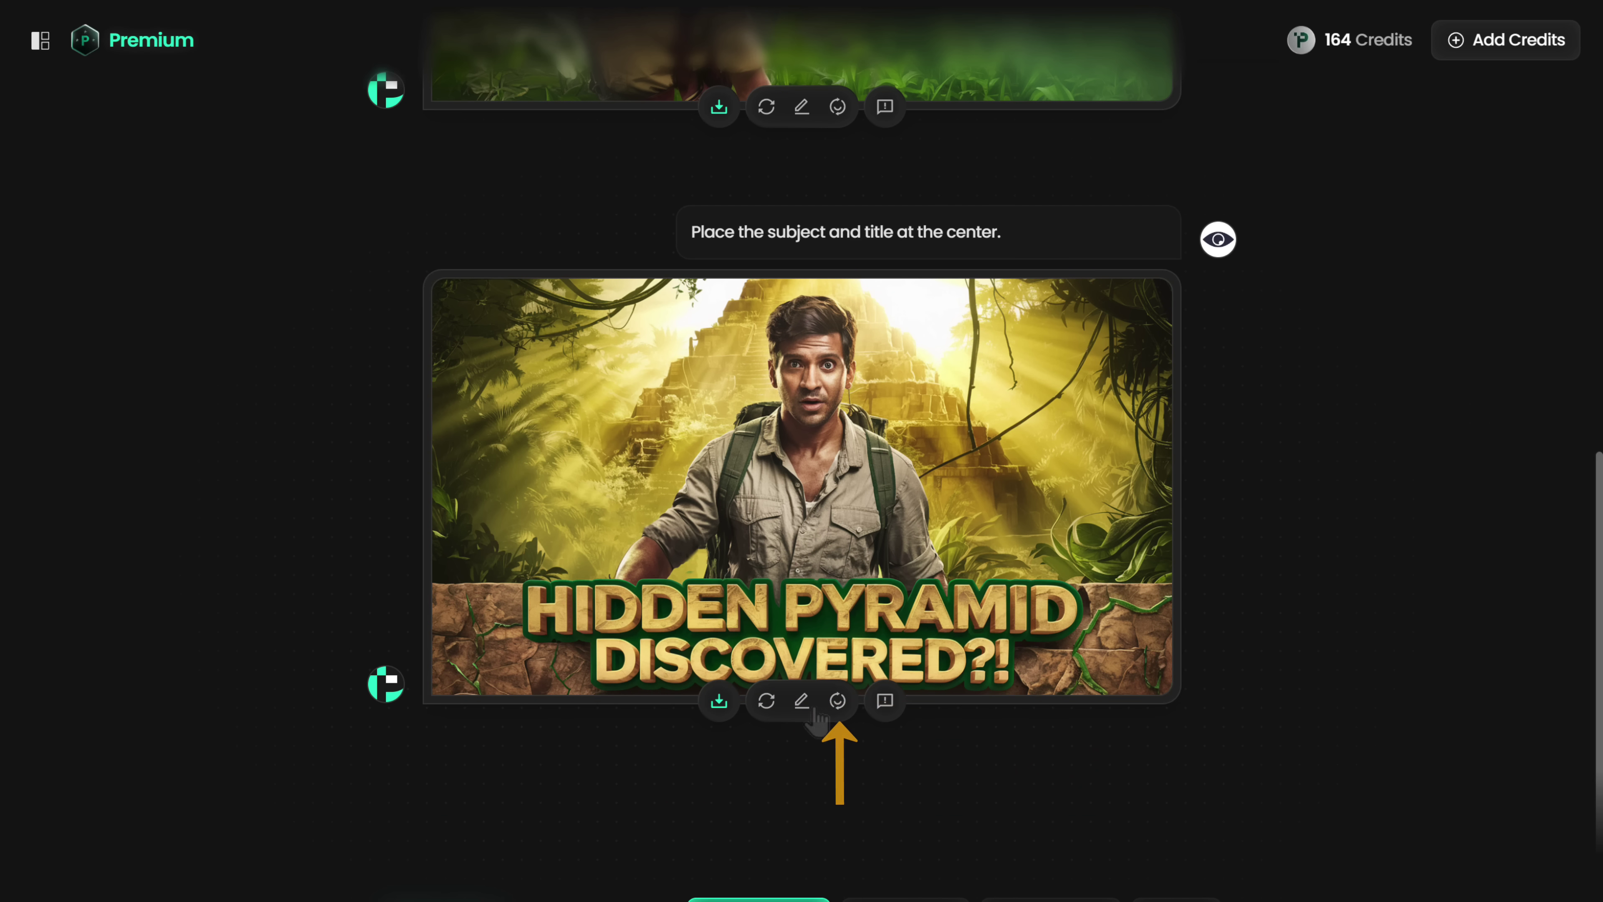
Face-swap the explorer with an uploaded photo, download the result, and switch to Recreate
click(838, 701)
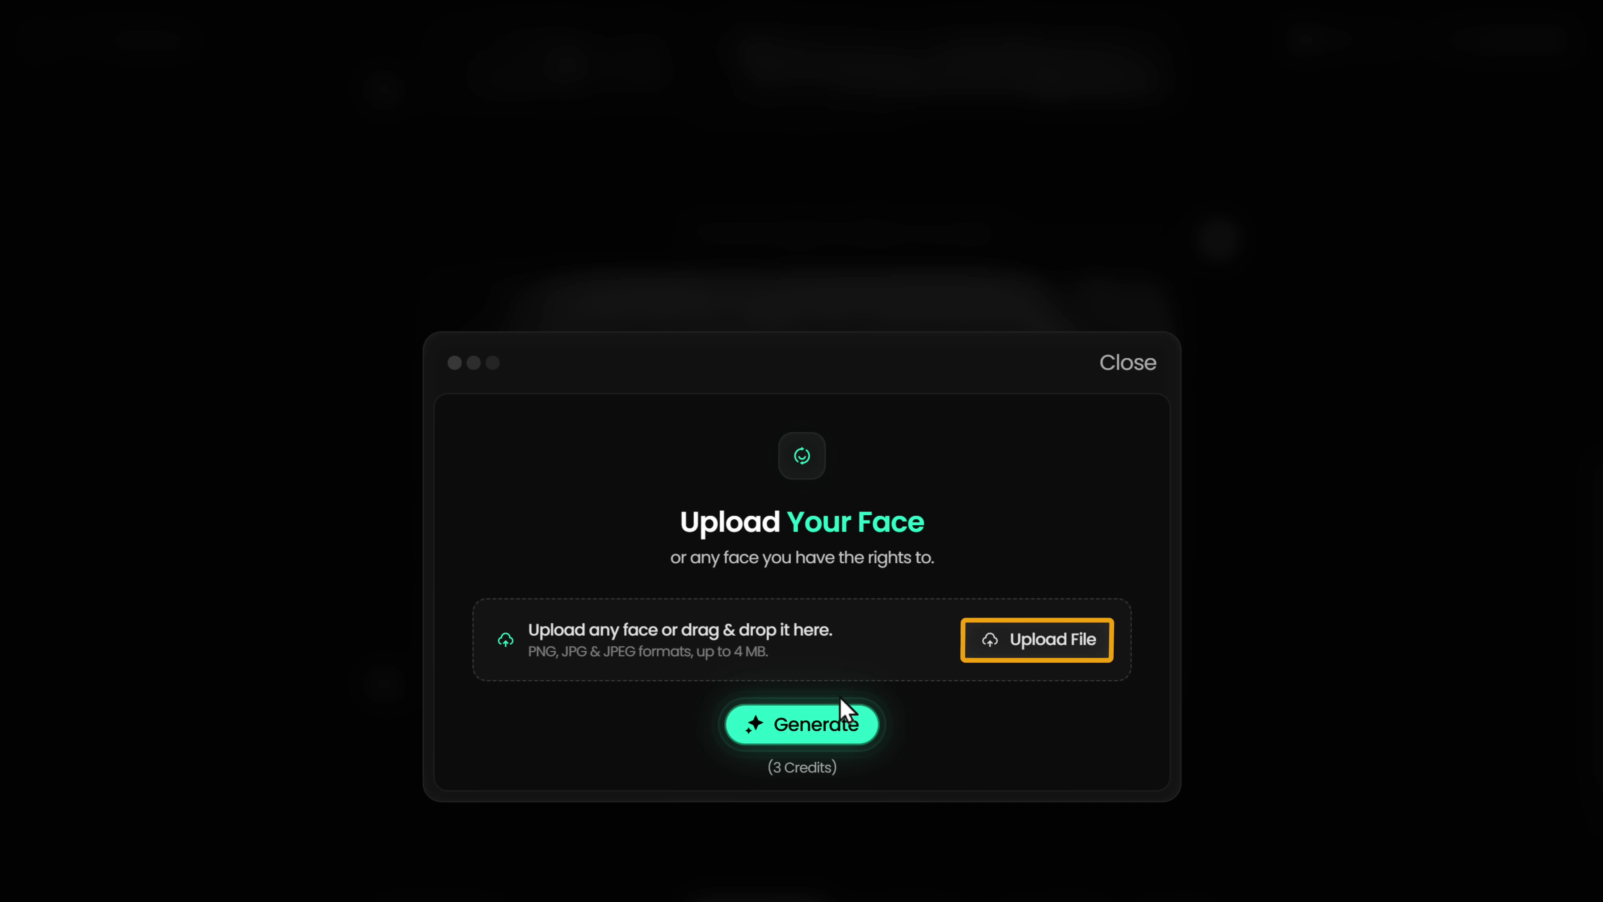
click(1052, 651)
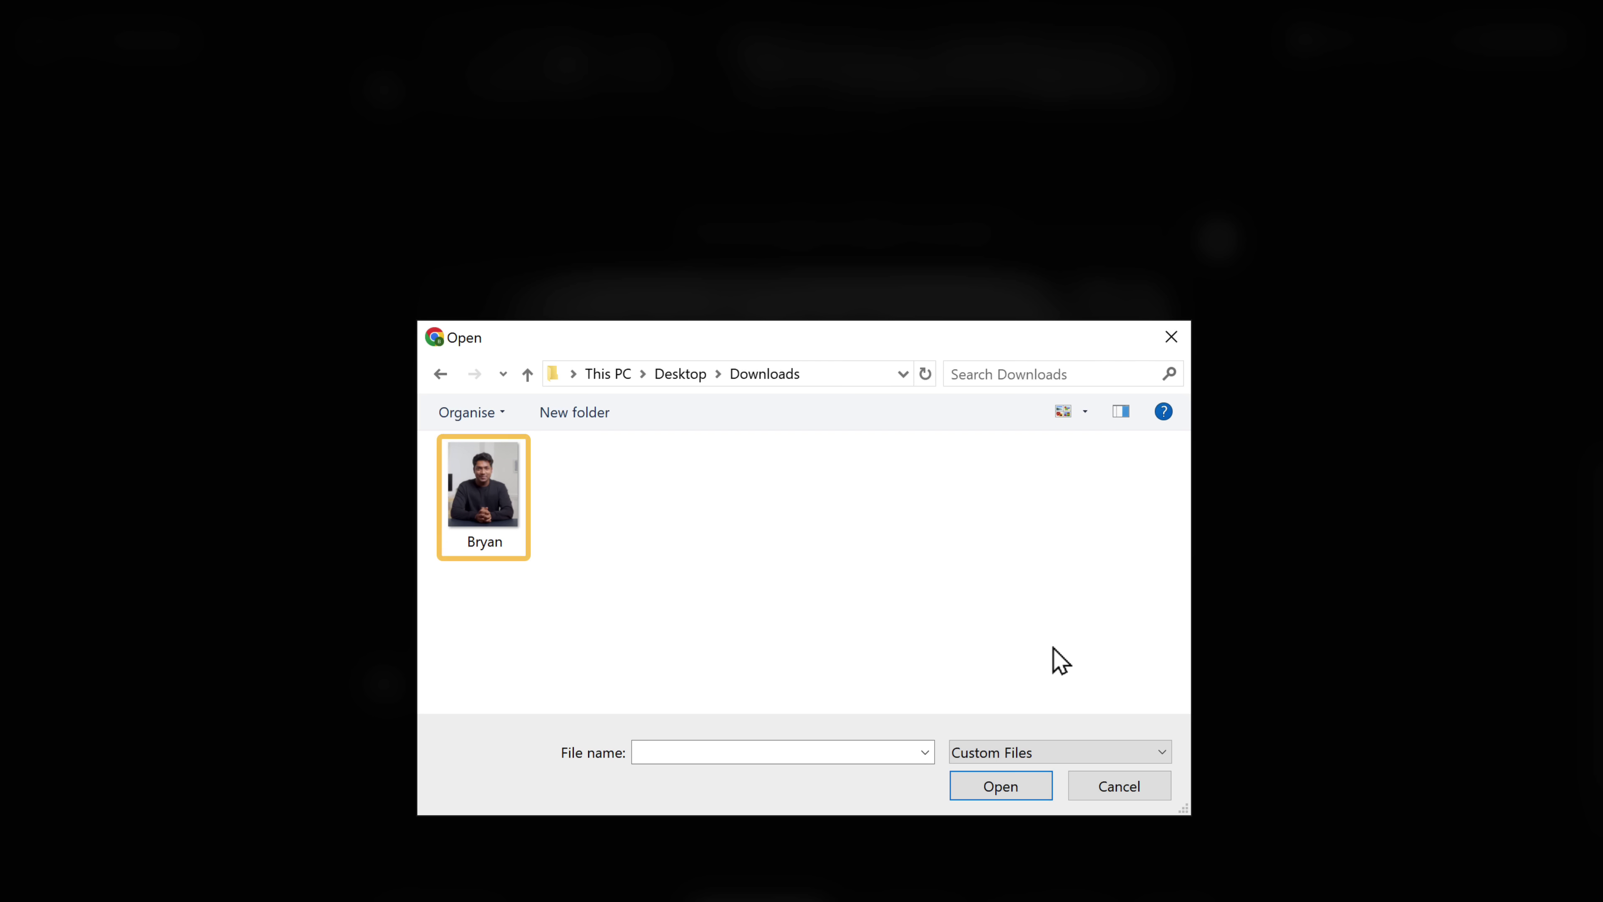
double_click(477, 481)
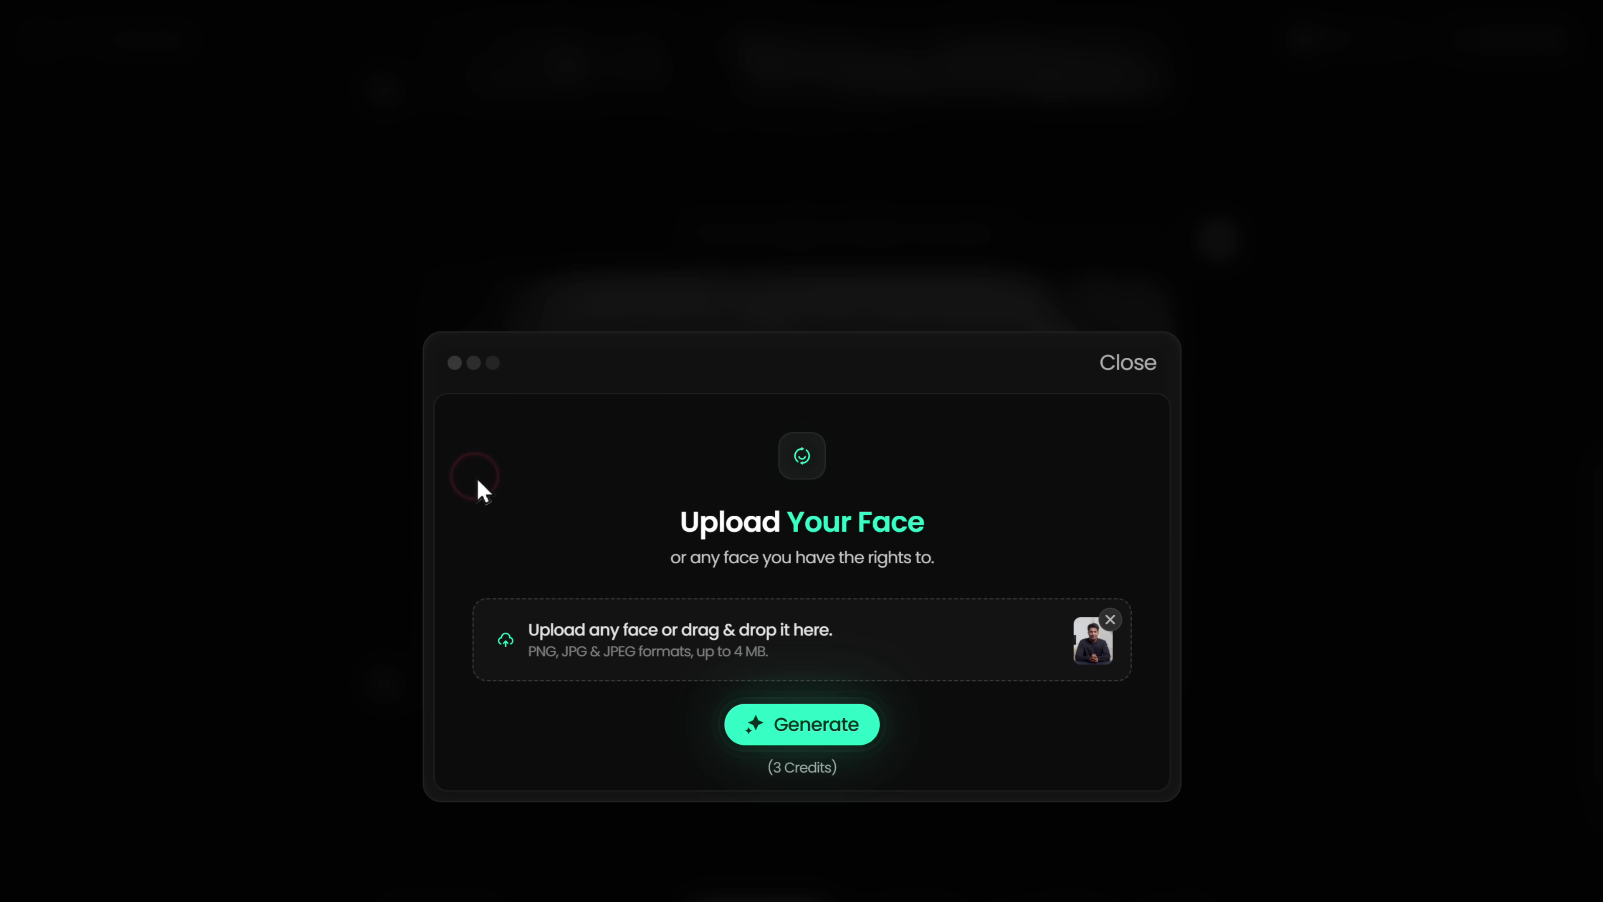
click(801, 743)
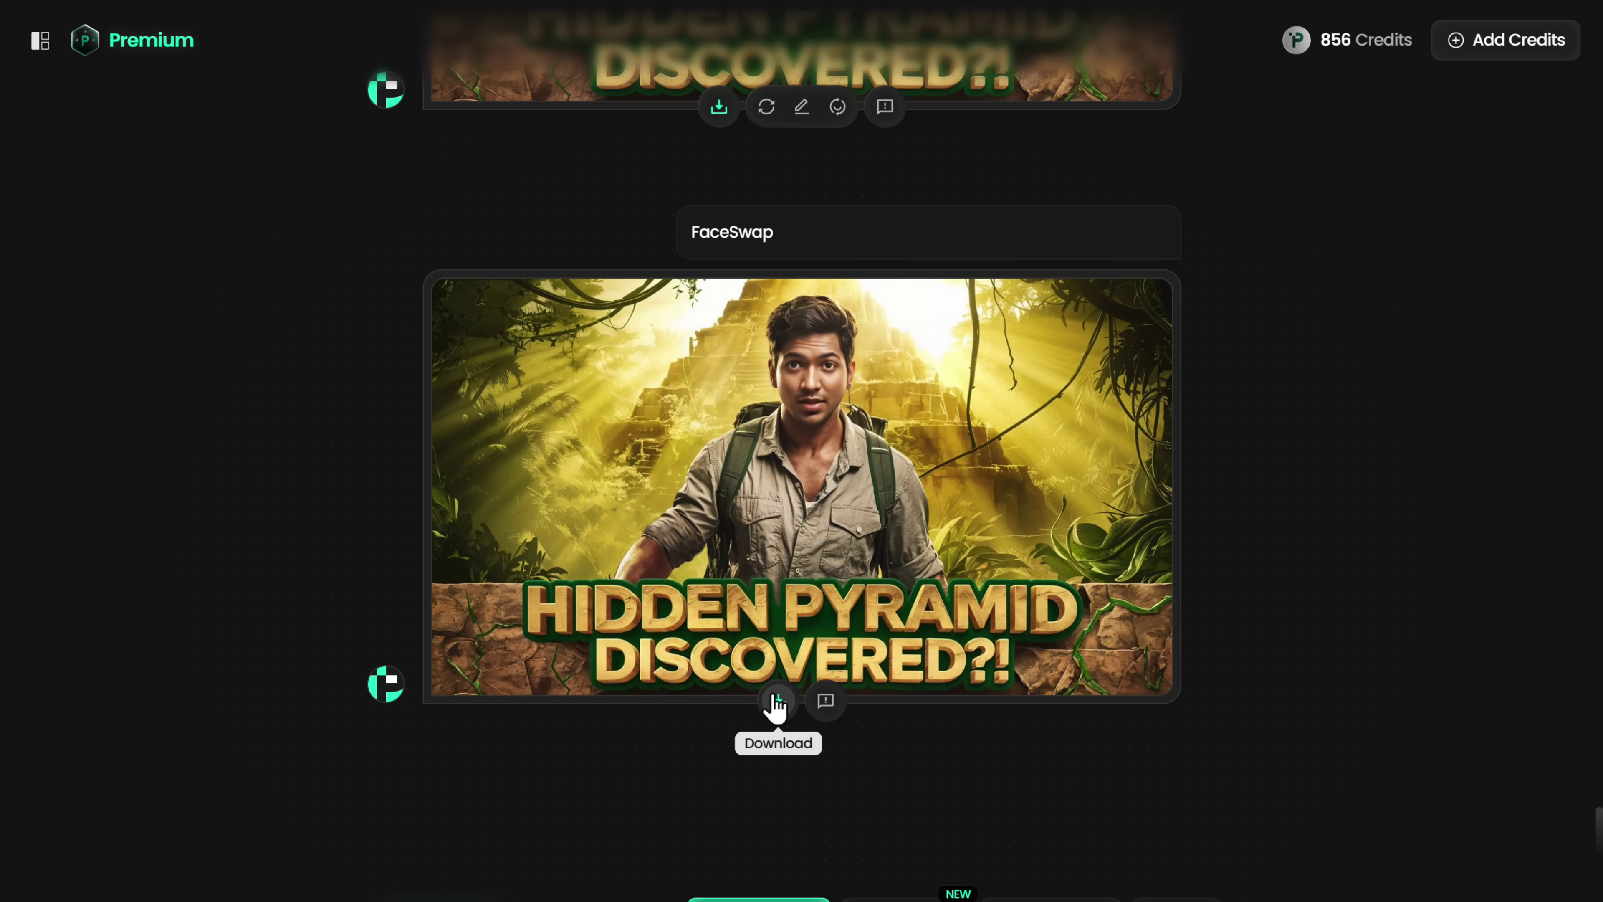
click(778, 700)
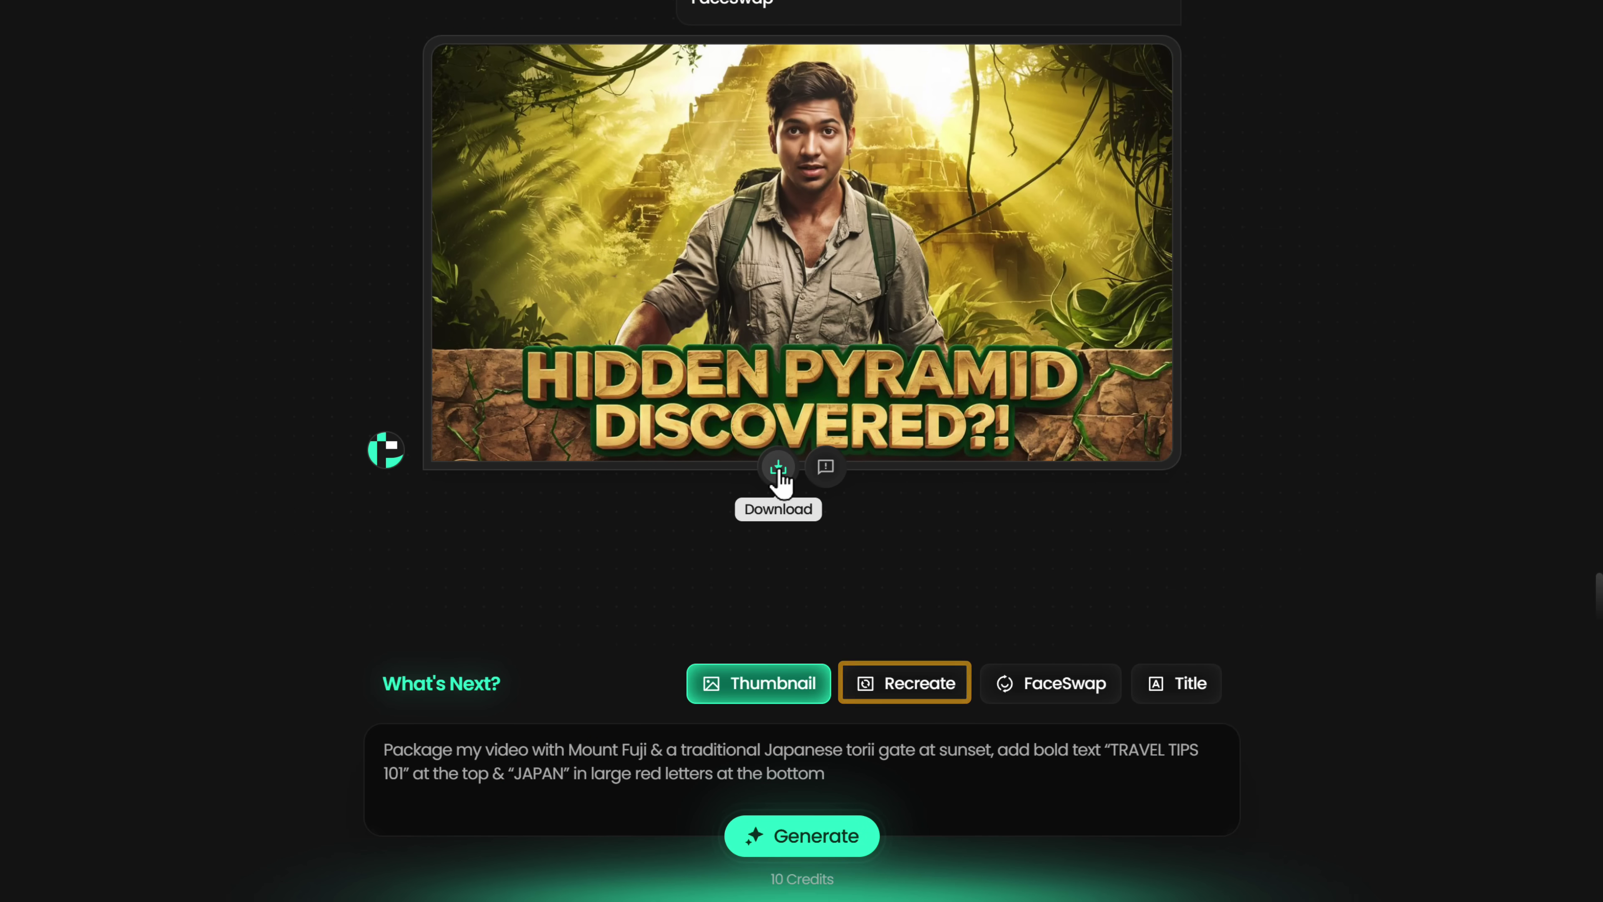
click(899, 682)
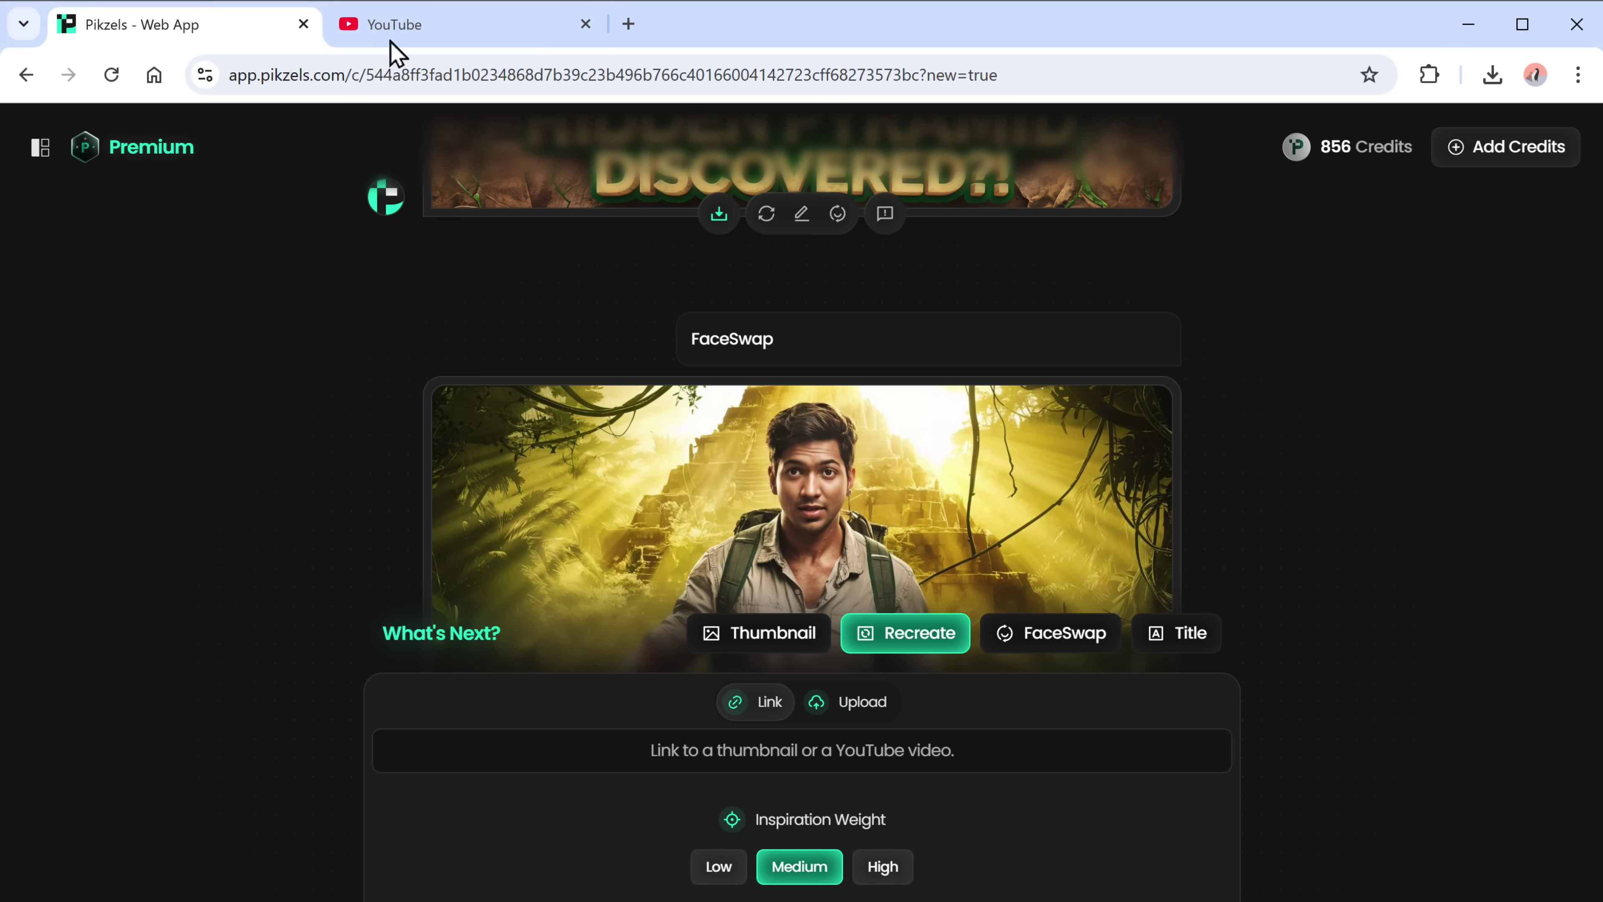
Copy the link of the first 'I Survived 7 Days In An Abandoned City' result for Pikzels
click(394, 27)
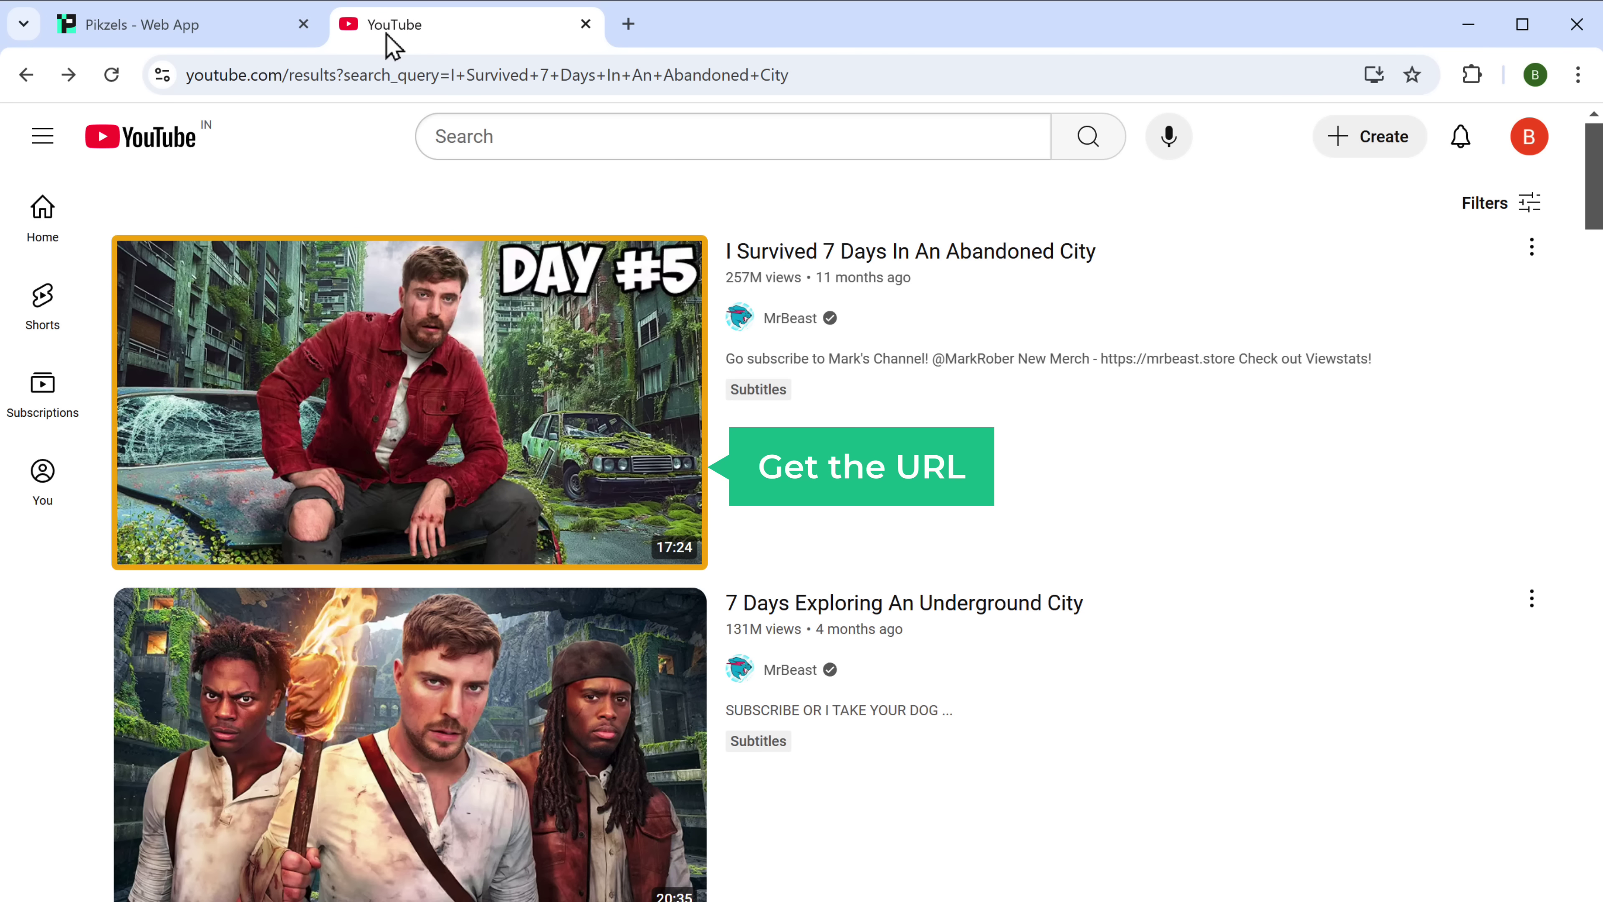
right_click(377, 306)
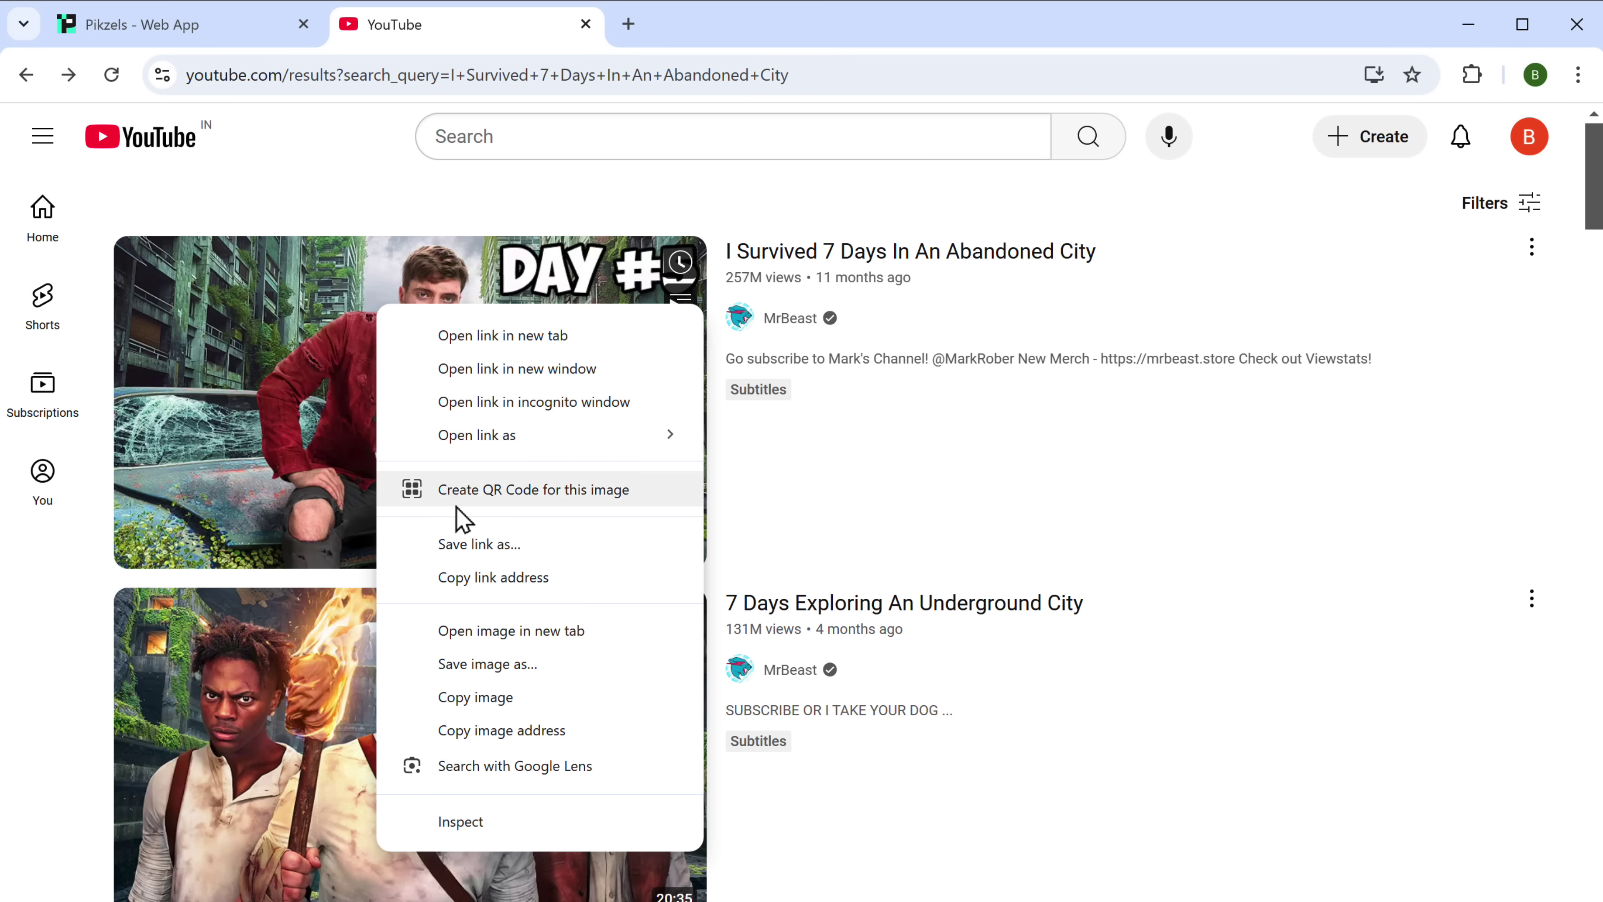
click(485, 580)
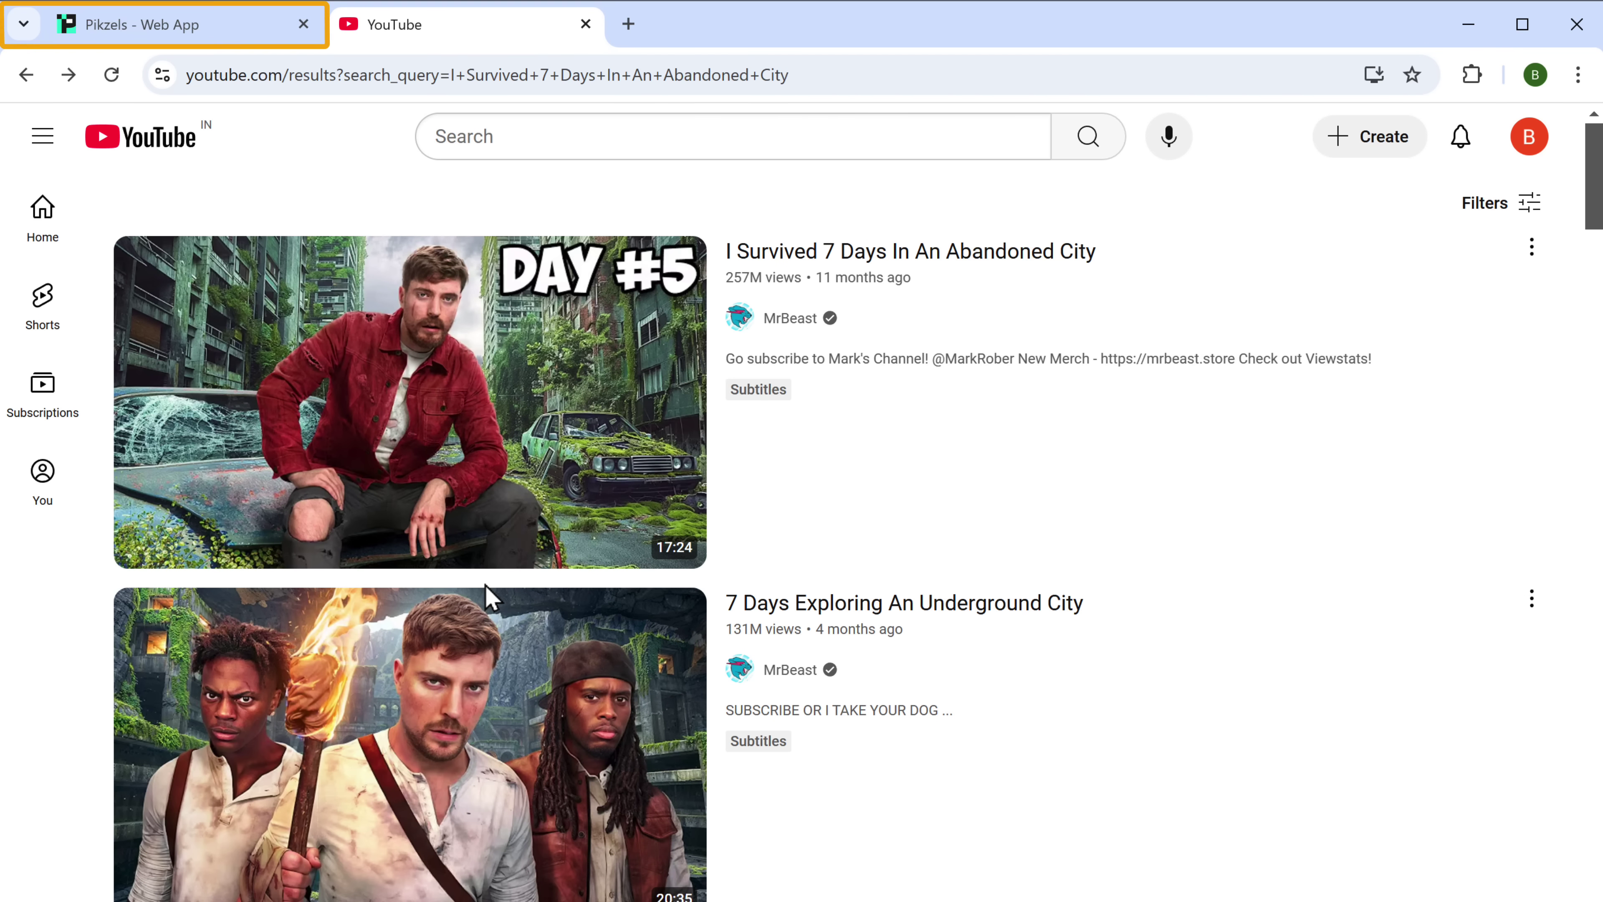
click(104, 29)
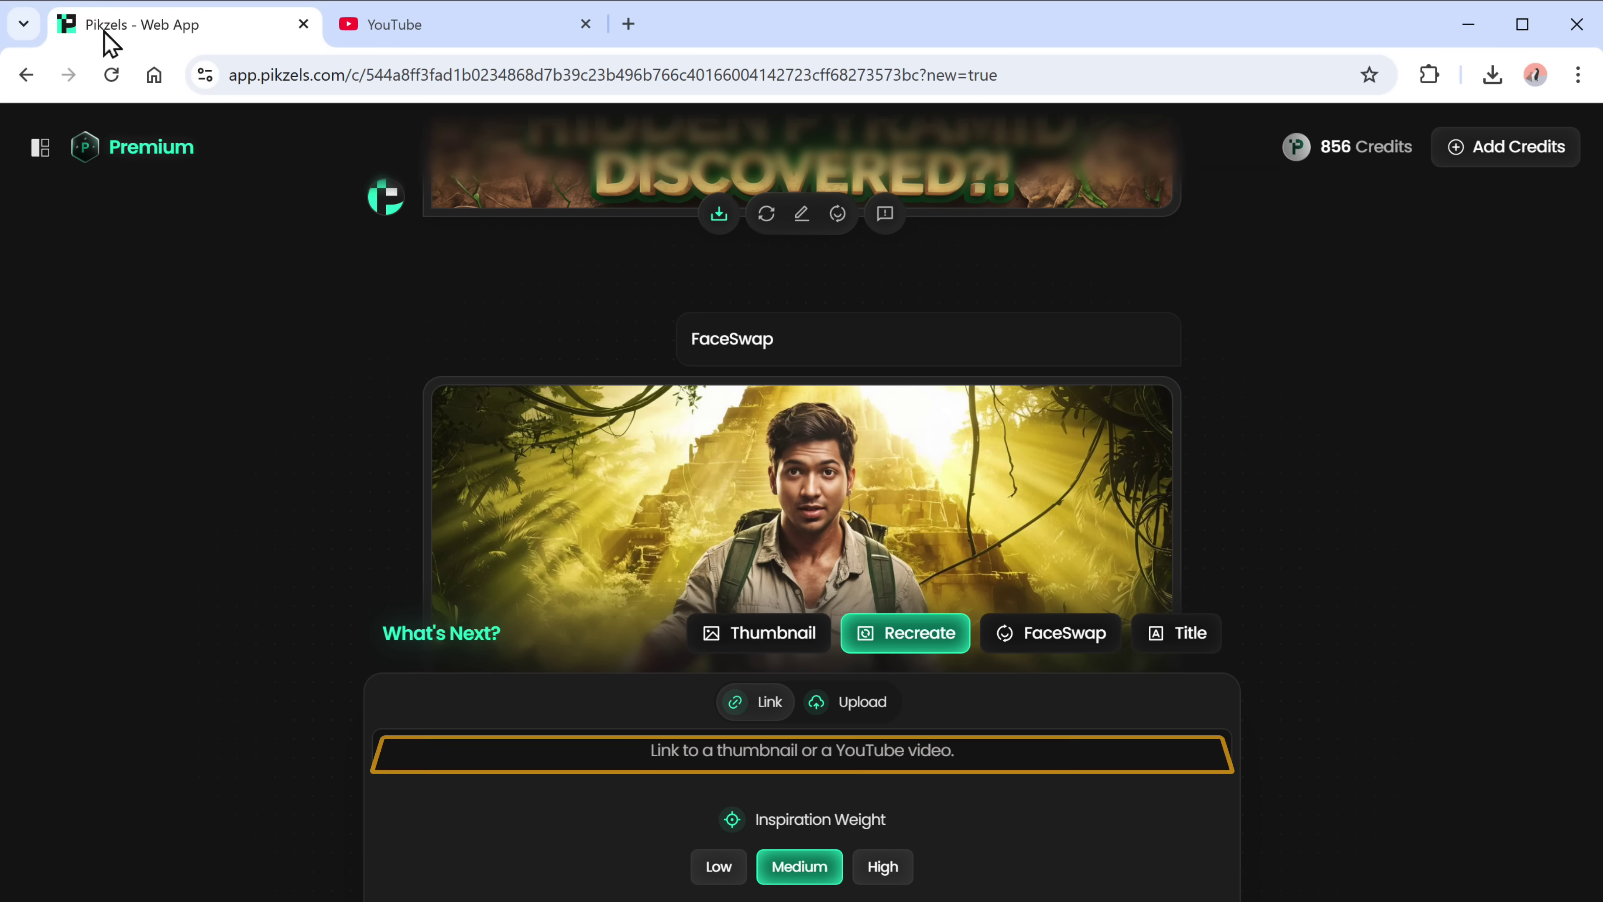
right_click(702, 750)
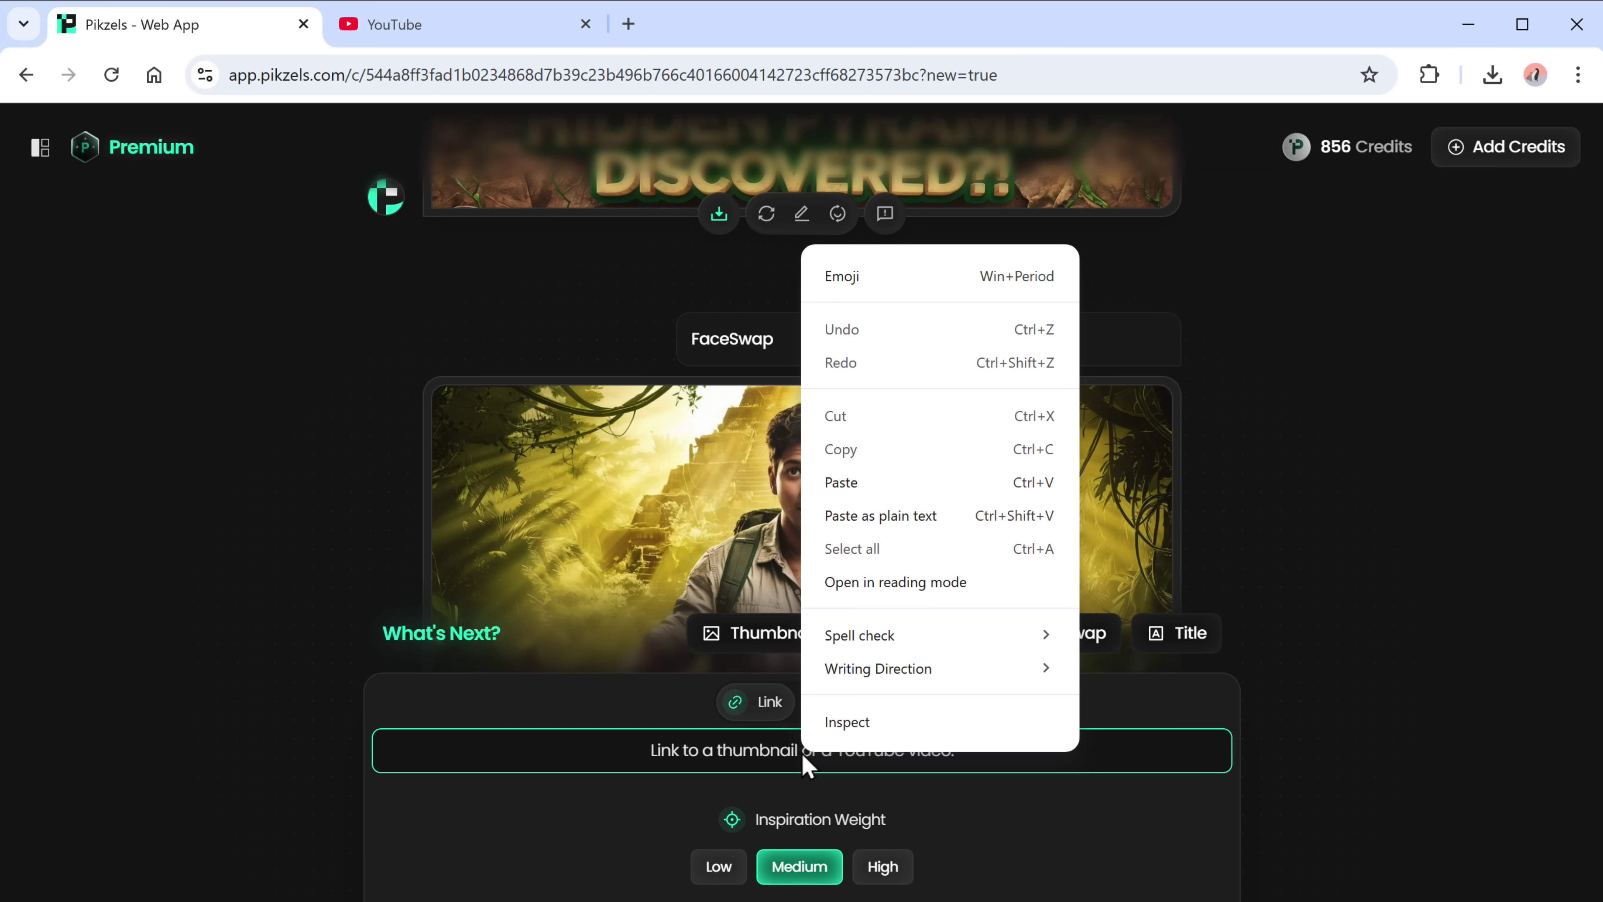
Recreate the DAY #5 abandoned-city thumbnail from its YouTube link at High inspiration, then download the JPEG
click(738, 479)
scroll(839, 258, down, 3)
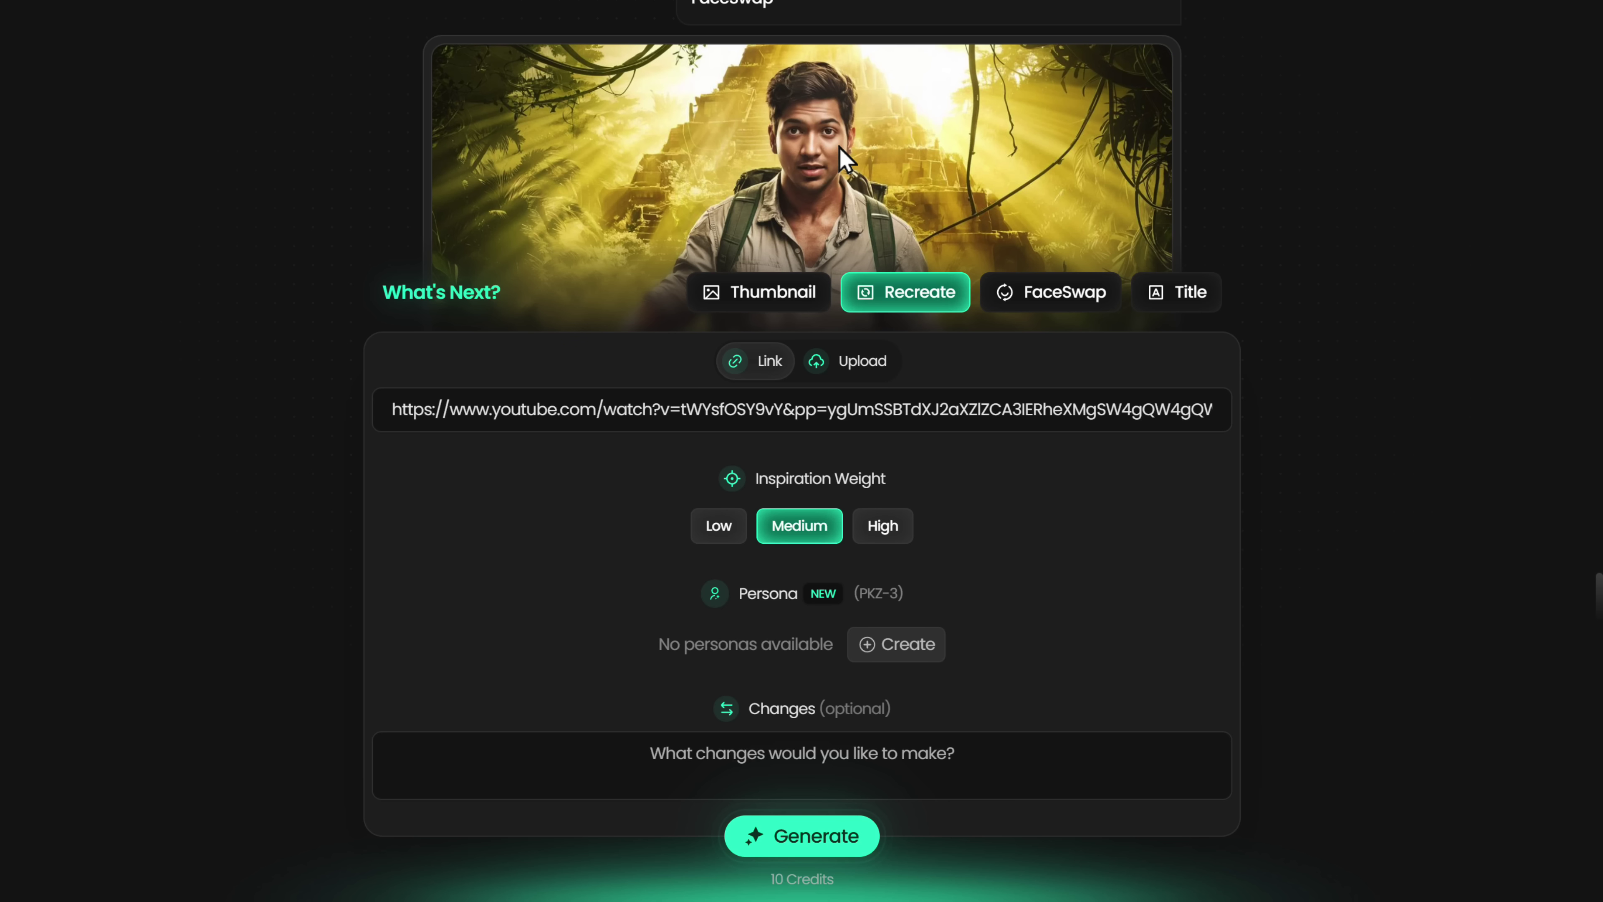
click(879, 526)
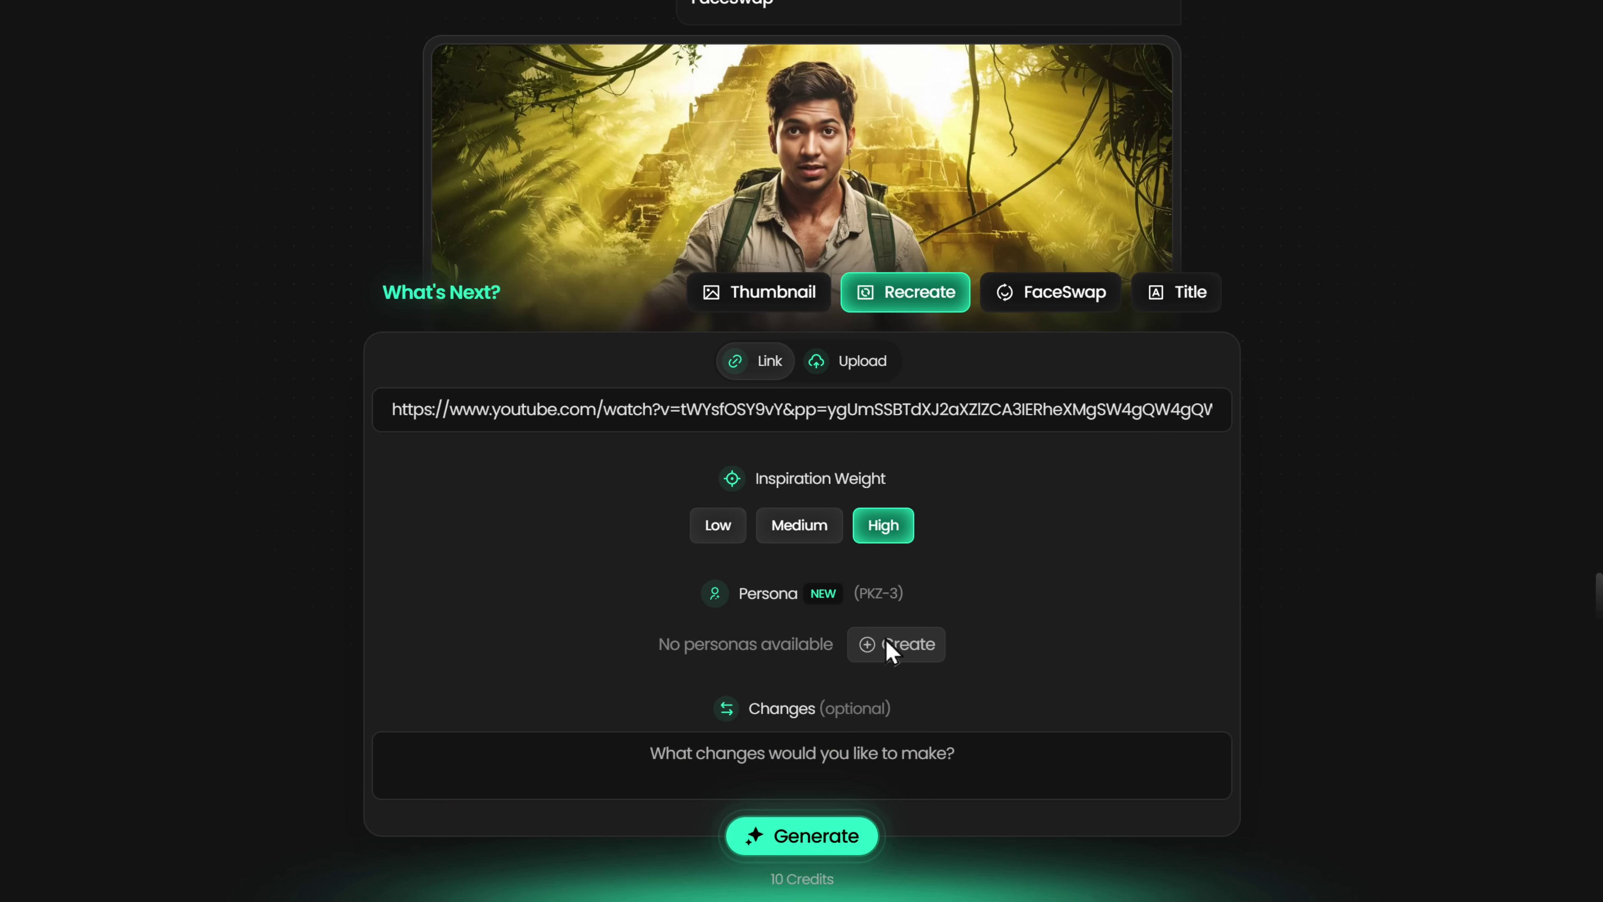
click(797, 847)
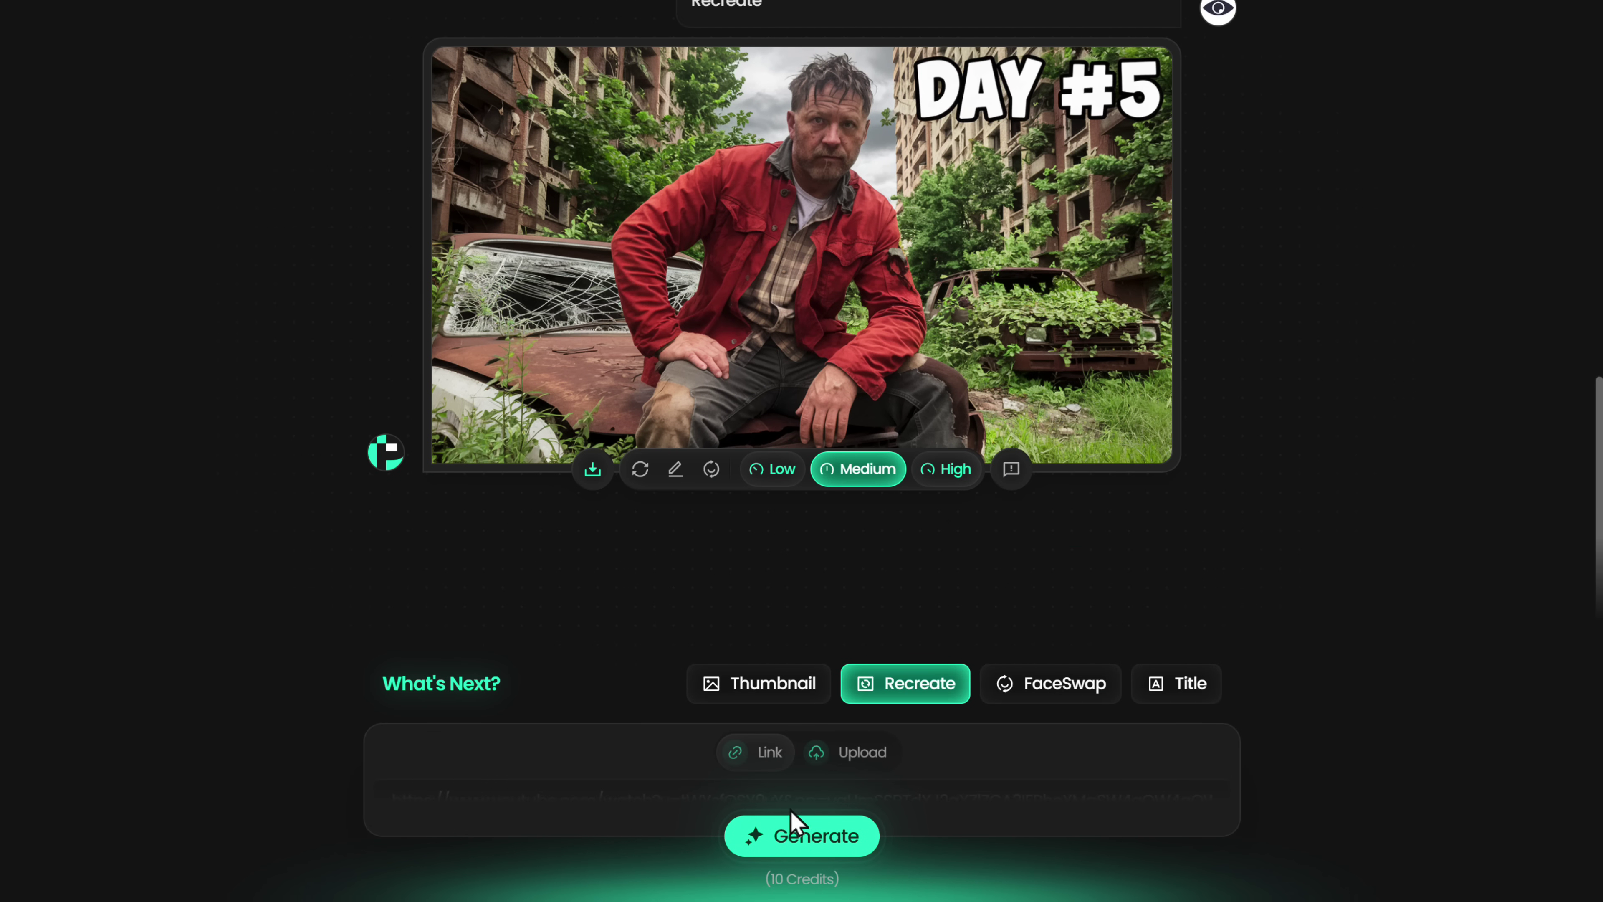
click(592, 468)
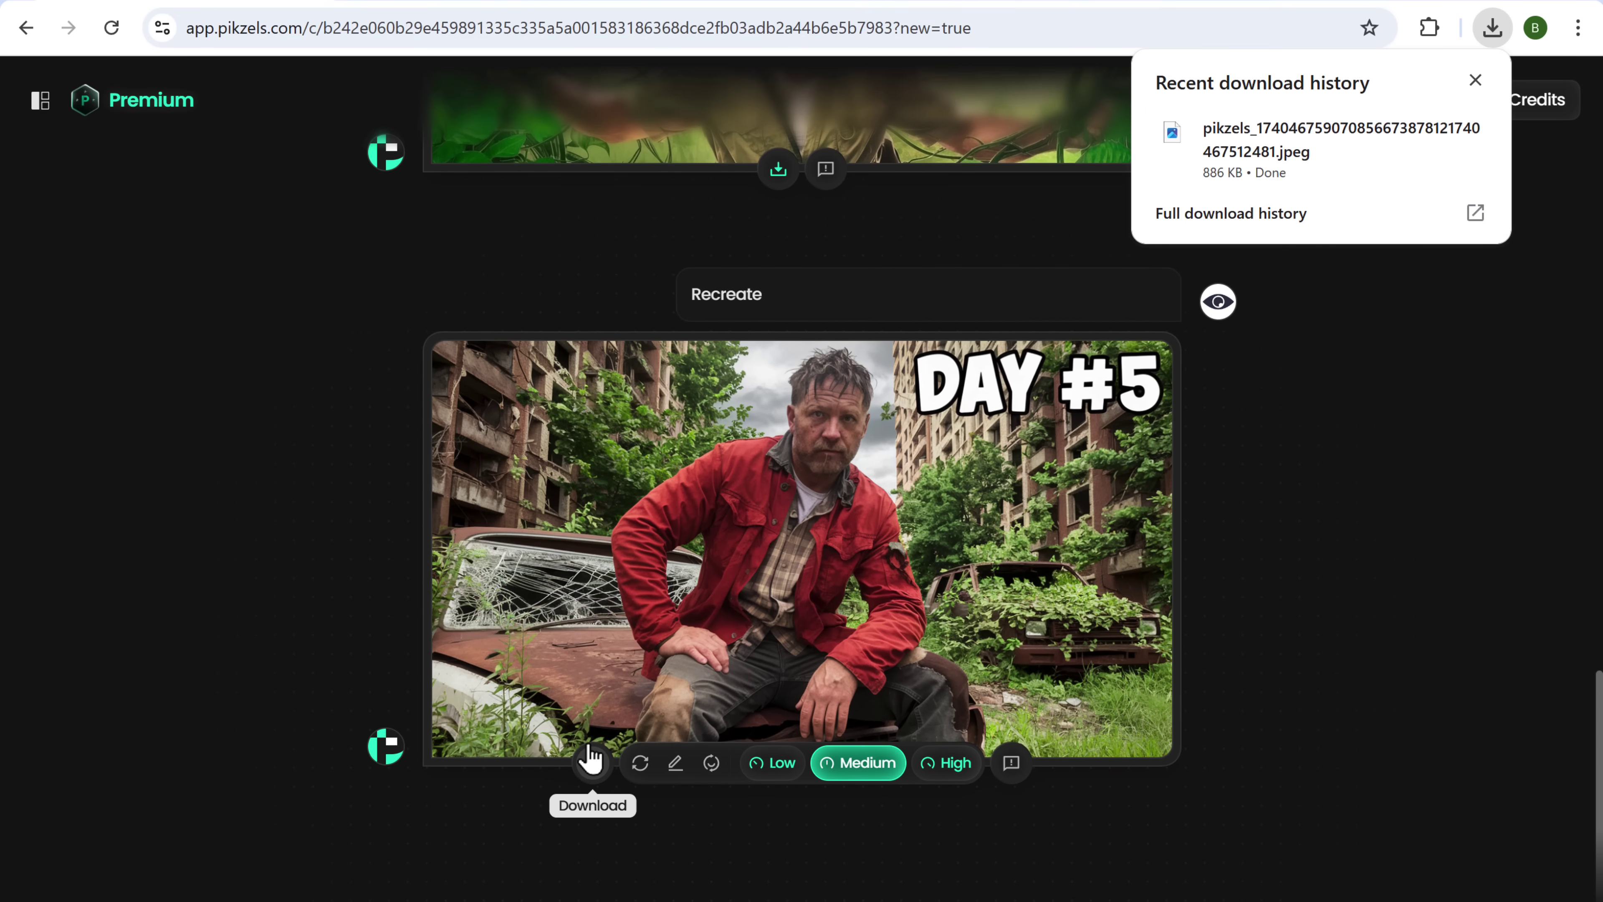